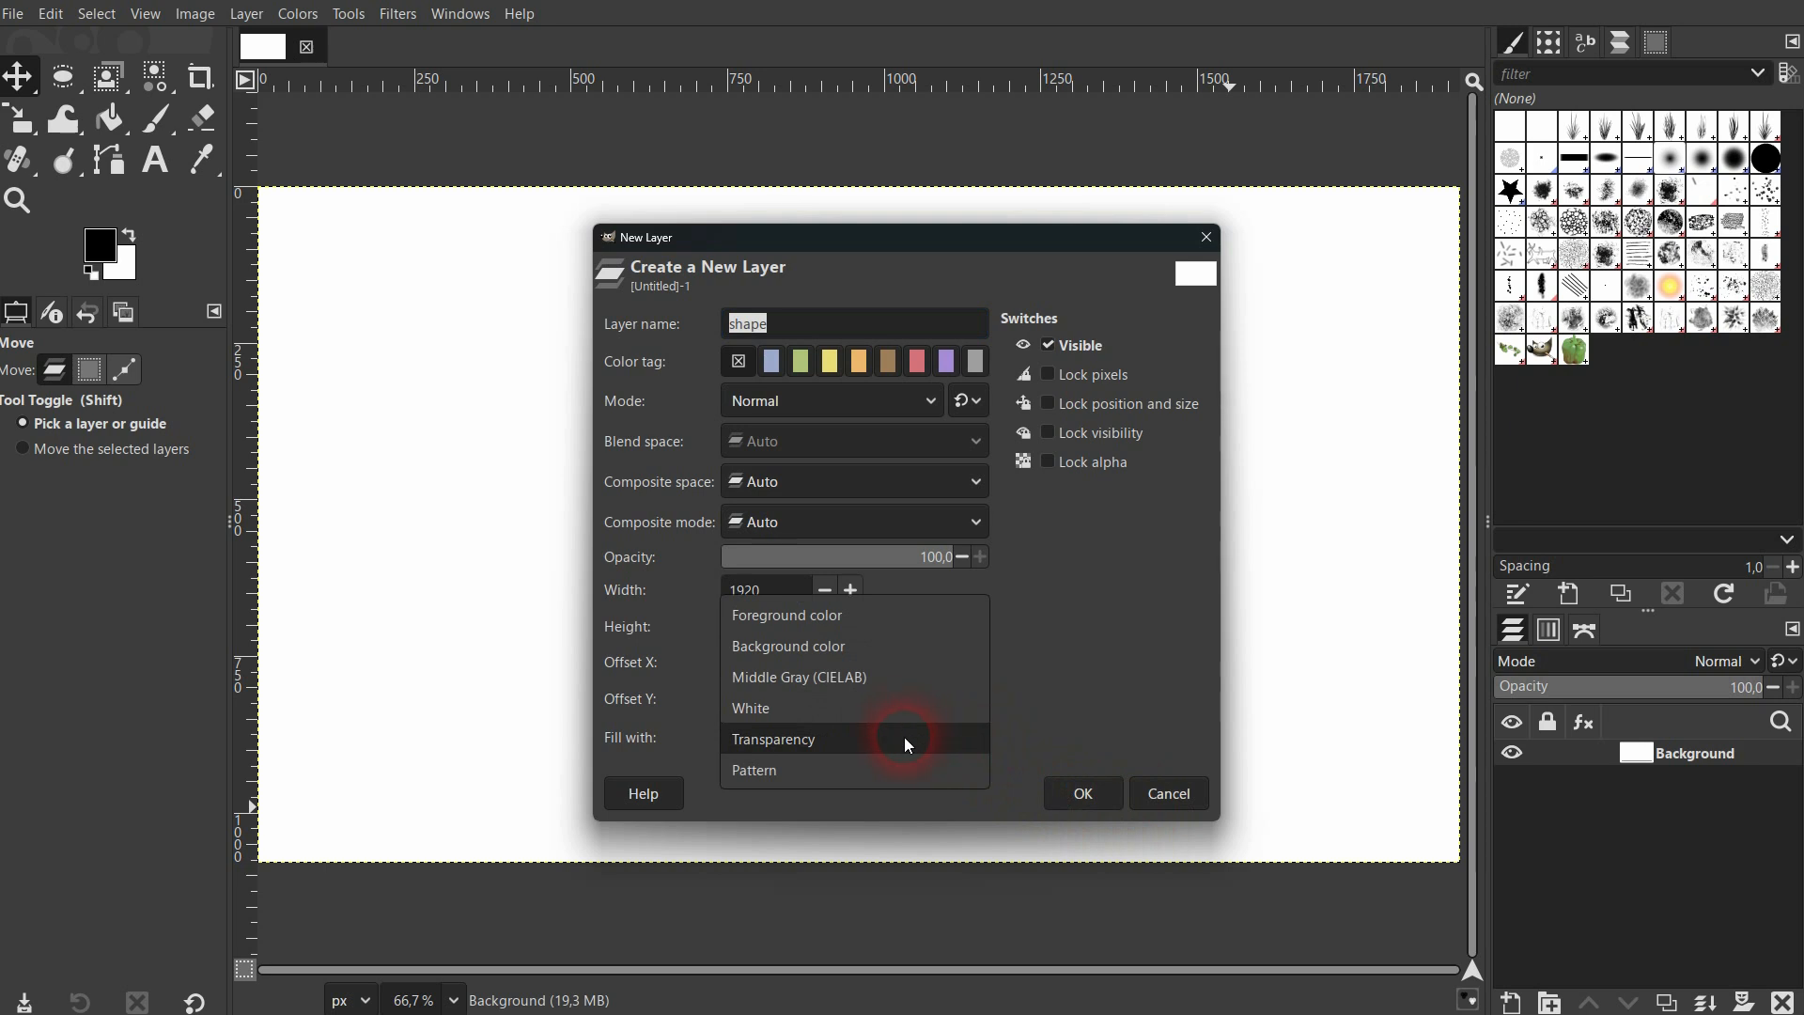
Create a transparent layer named shape and draw a rectangular selection about 680 × 294 px near the canvas center.
left_click(904, 737)
left_click(1083, 793)
left_click(63, 76)
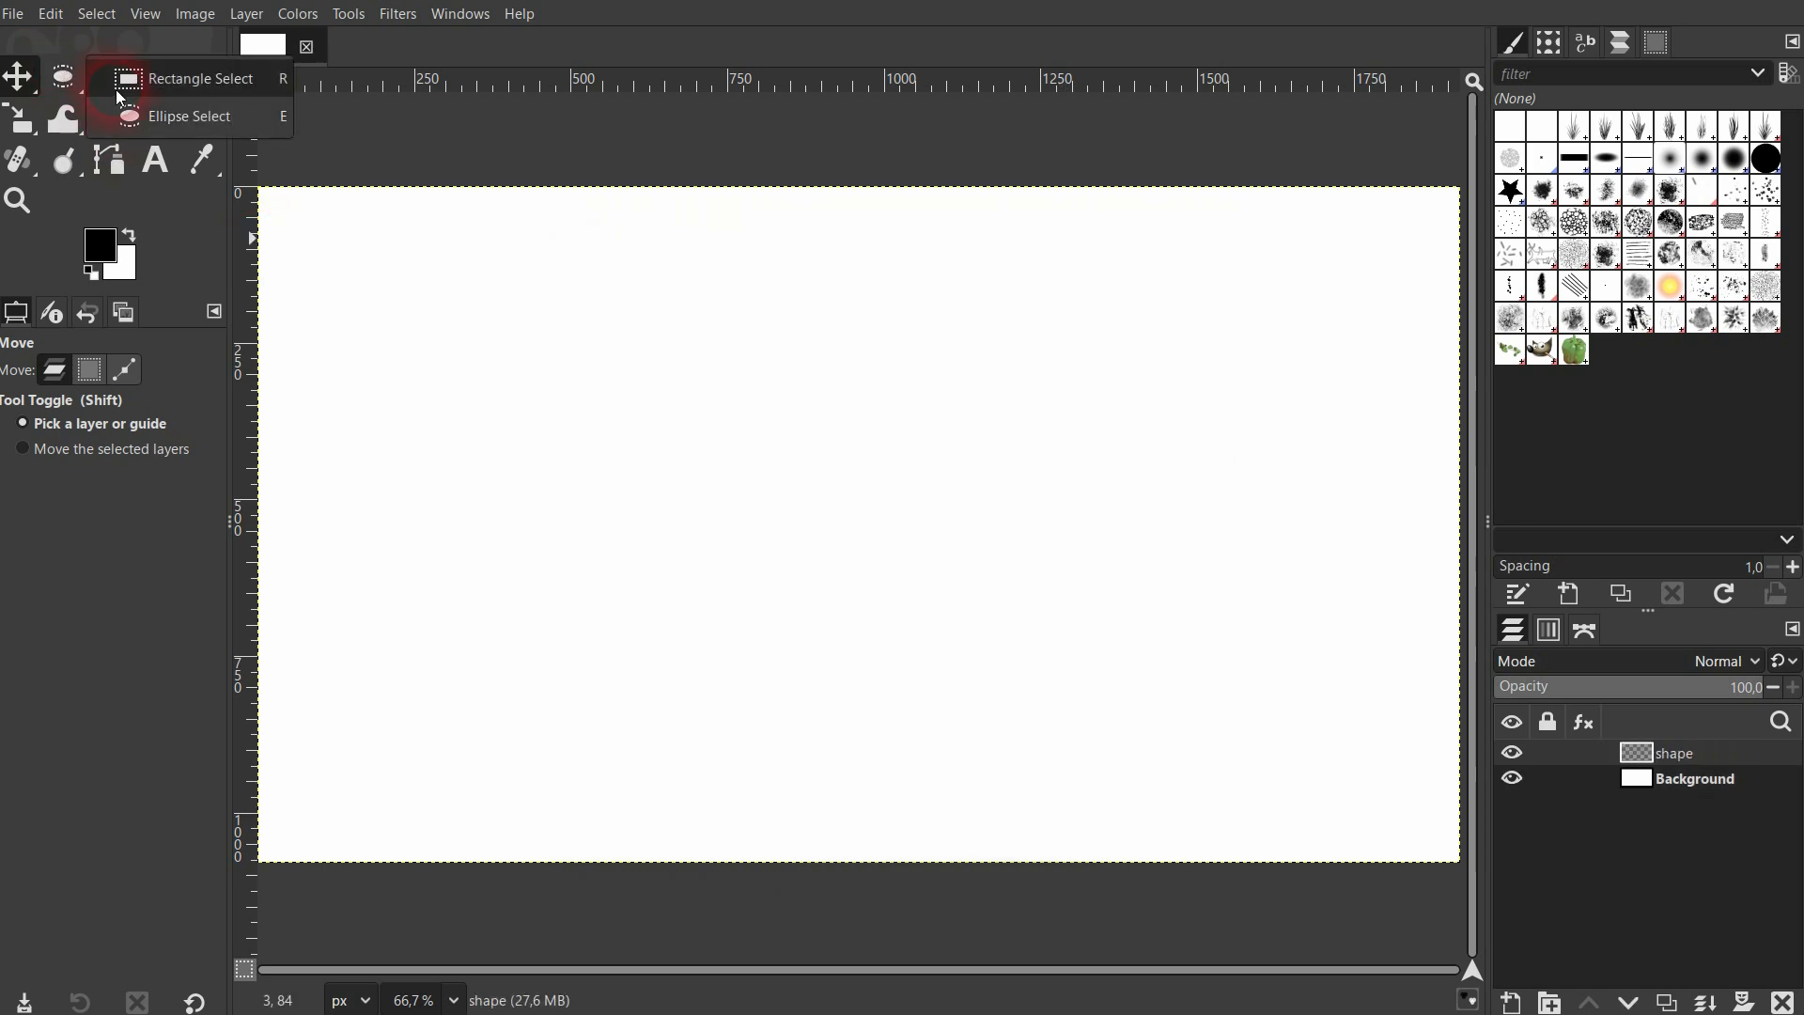
left_click_drag(650, 462, 1076, 647)
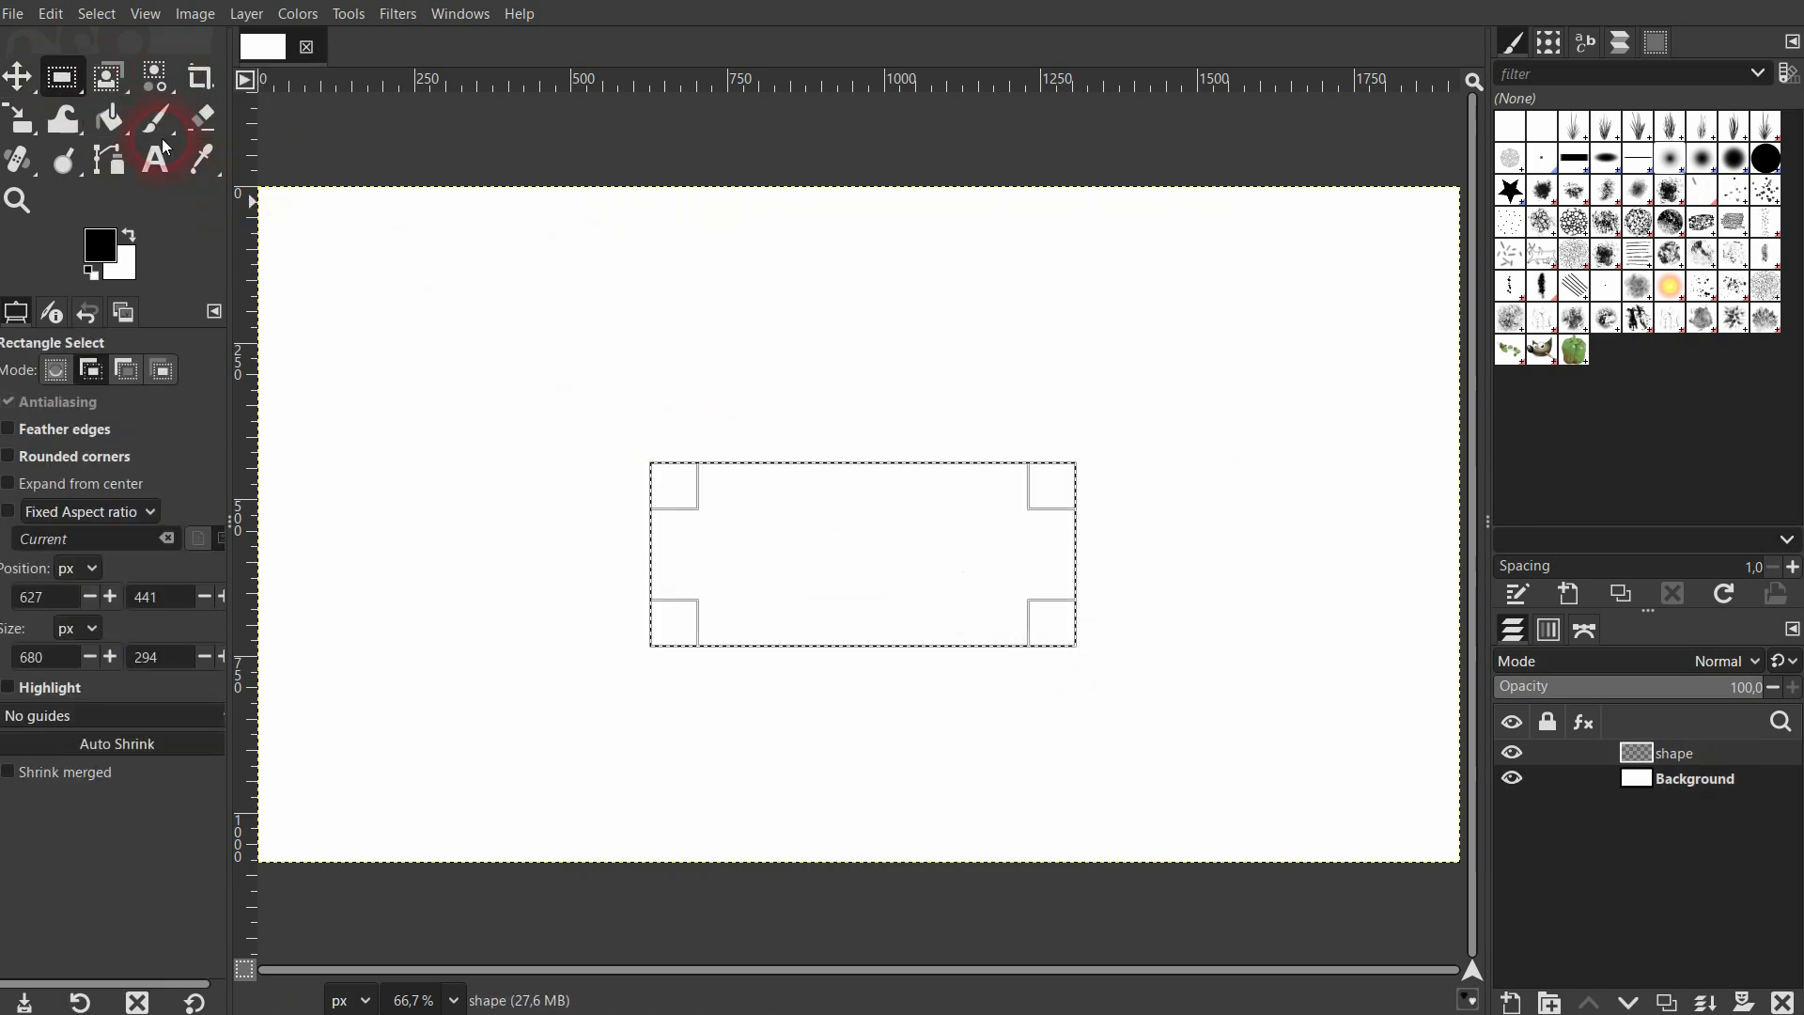
Fill the rectangular selection on the shape layer with black, and clear the selection.
left_click(108, 118)
left_click(935, 552)
left_click(50, 14)
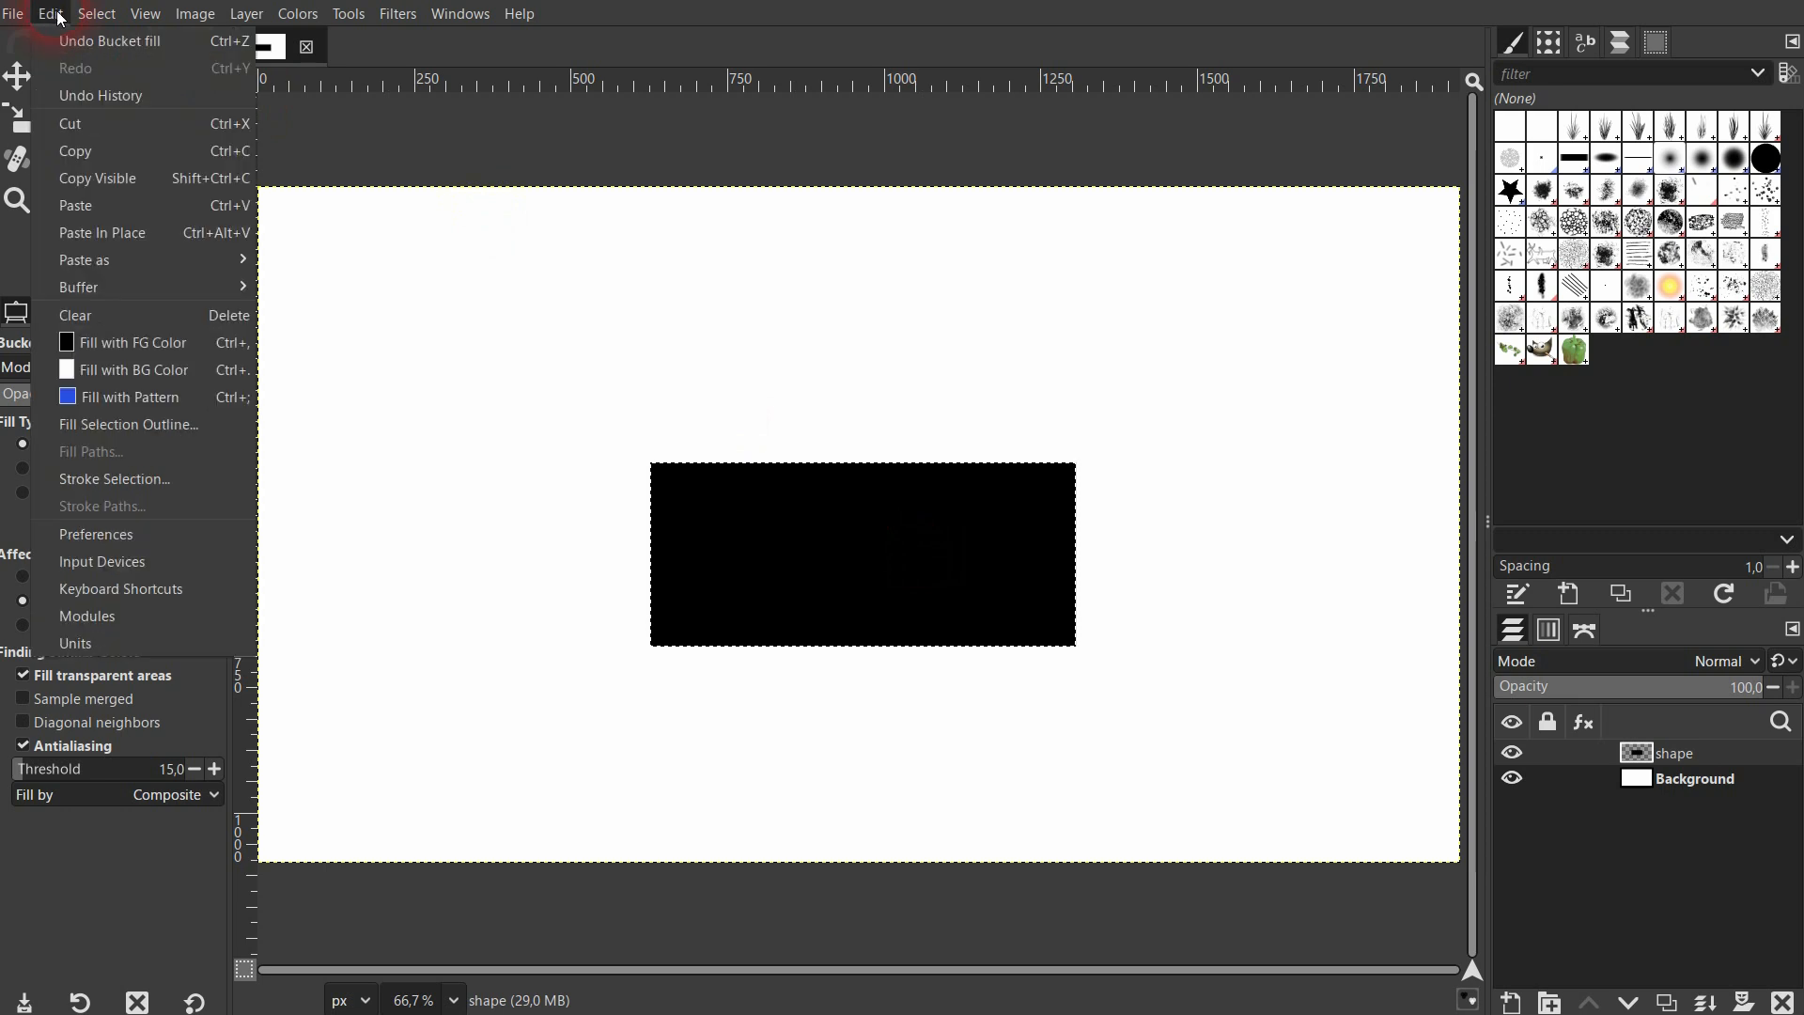
left_click(118, 62)
left_click(28, 79)
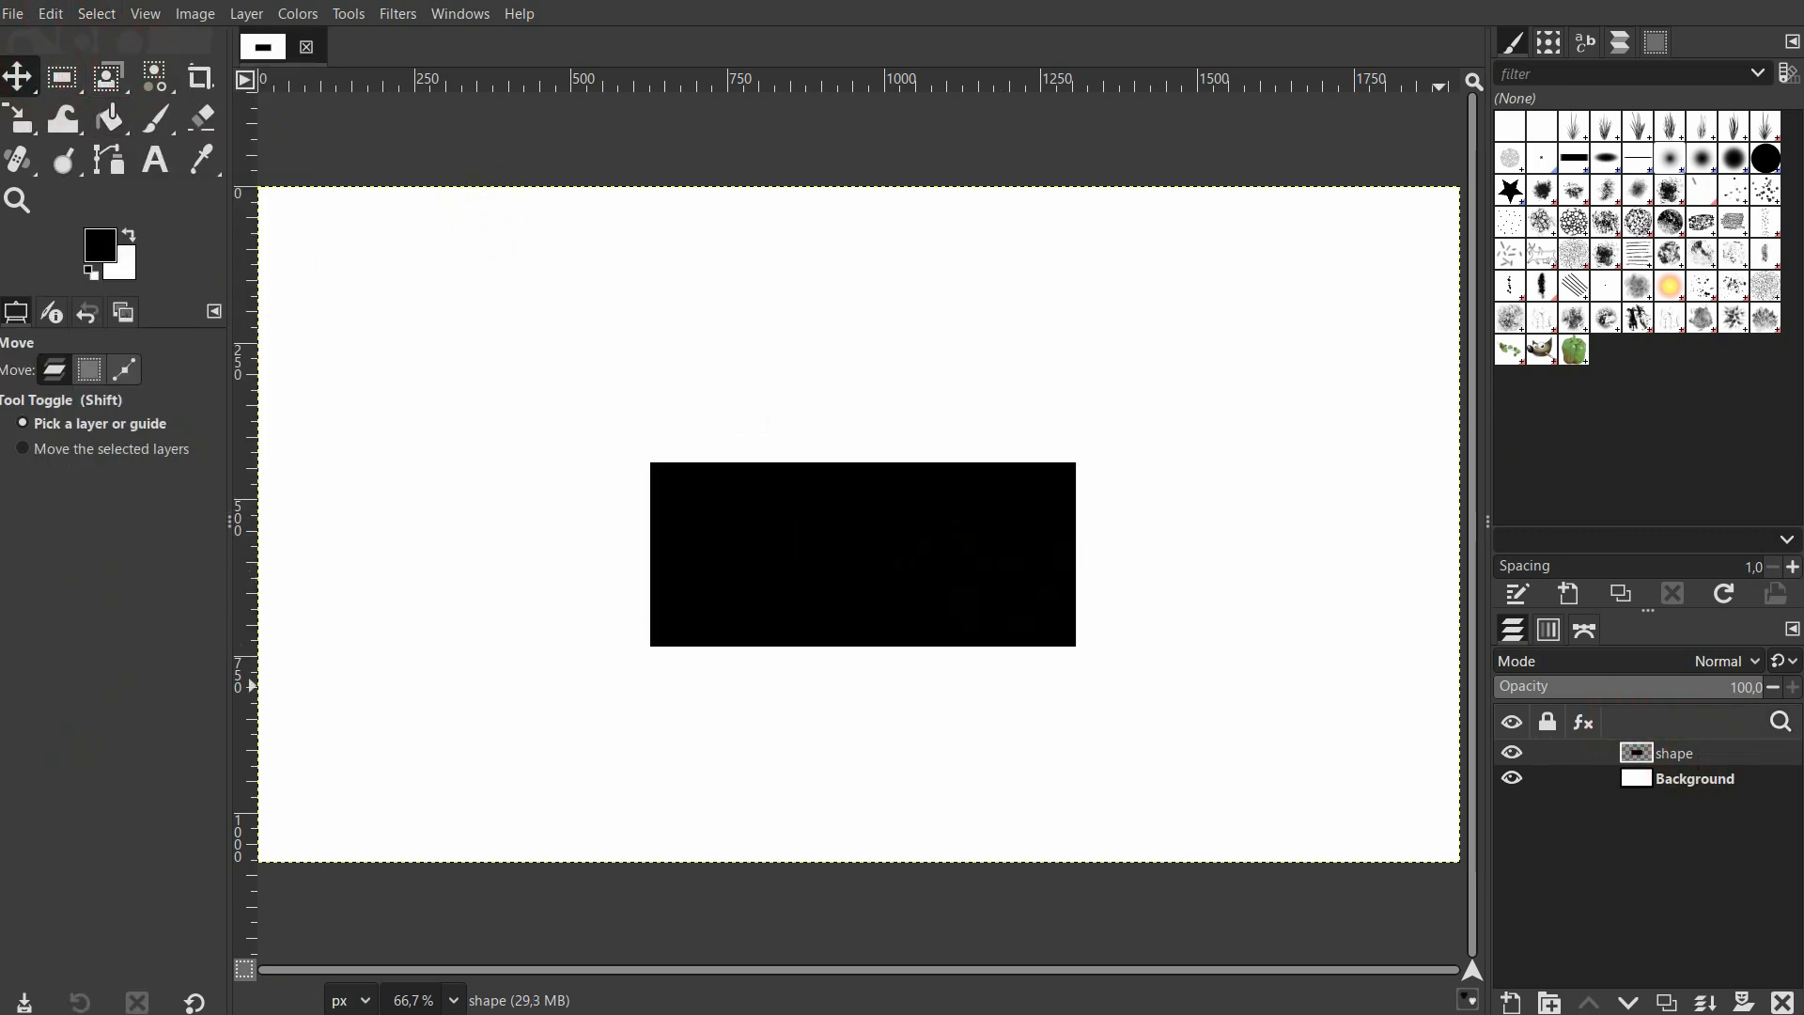
Delete the shape layer and open the Gfig render filter with its rectangle tool active.
left_click(1782, 1002)
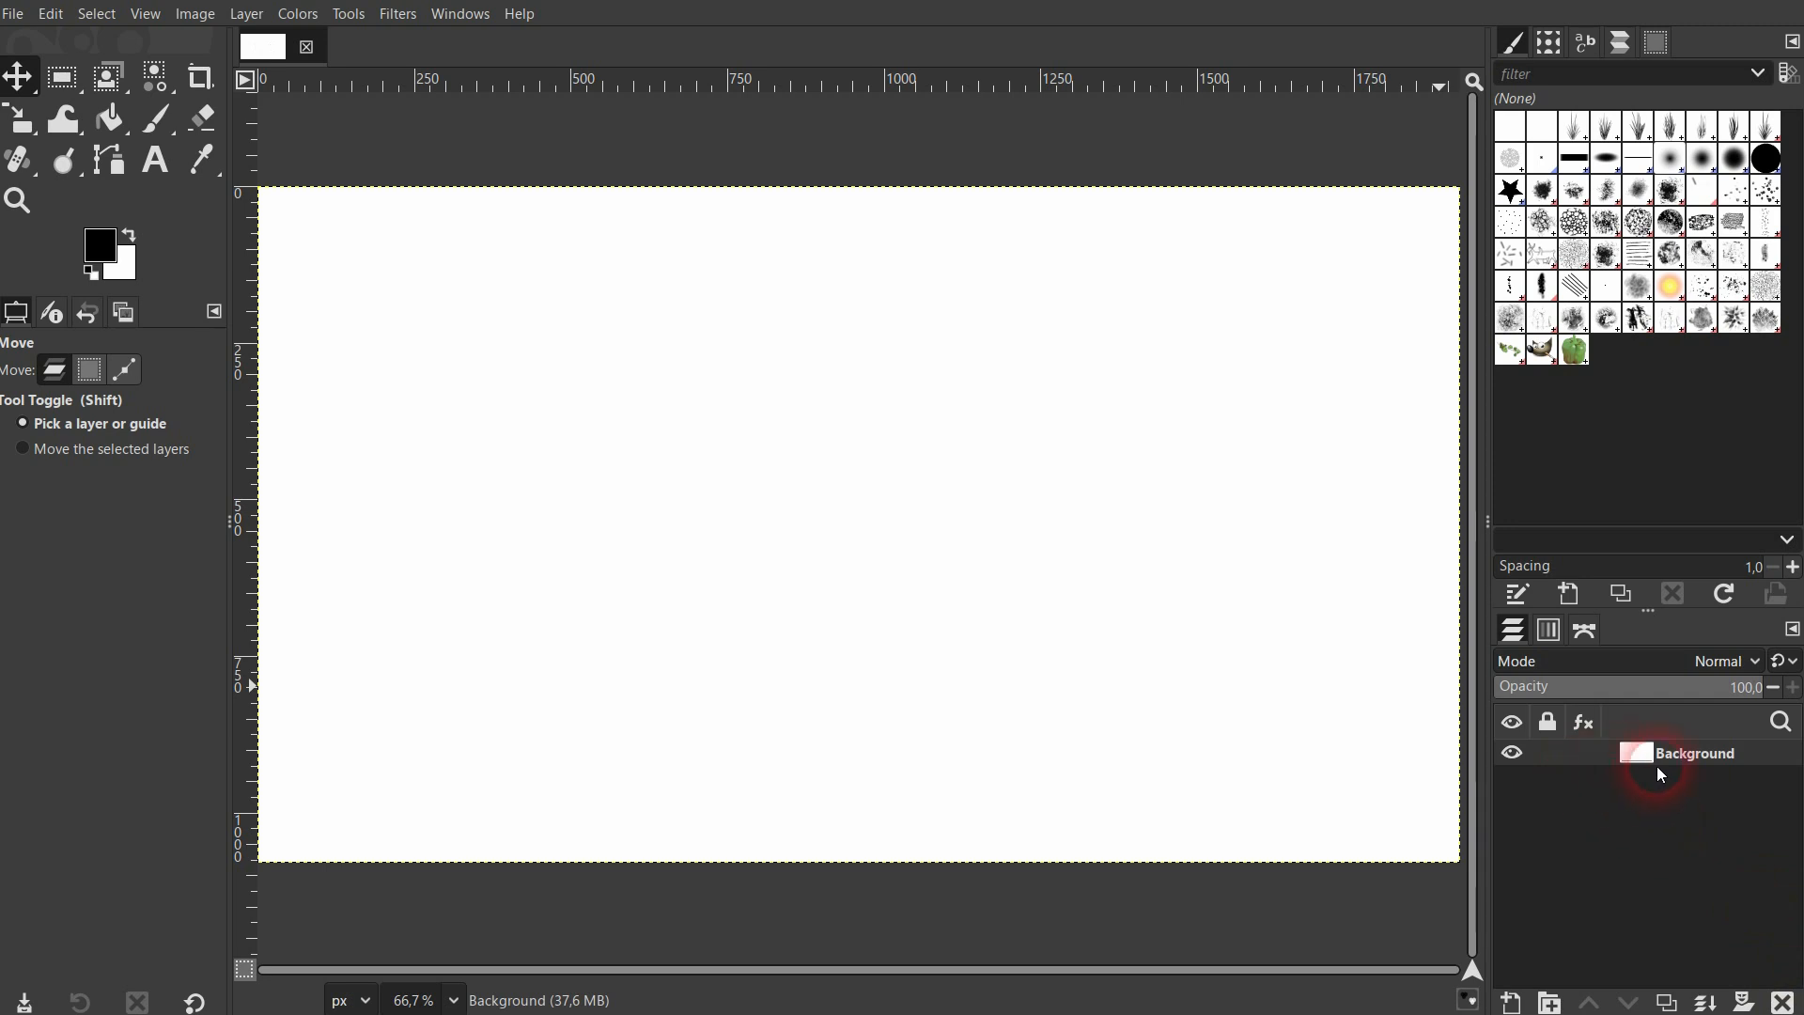
left_click(399, 14)
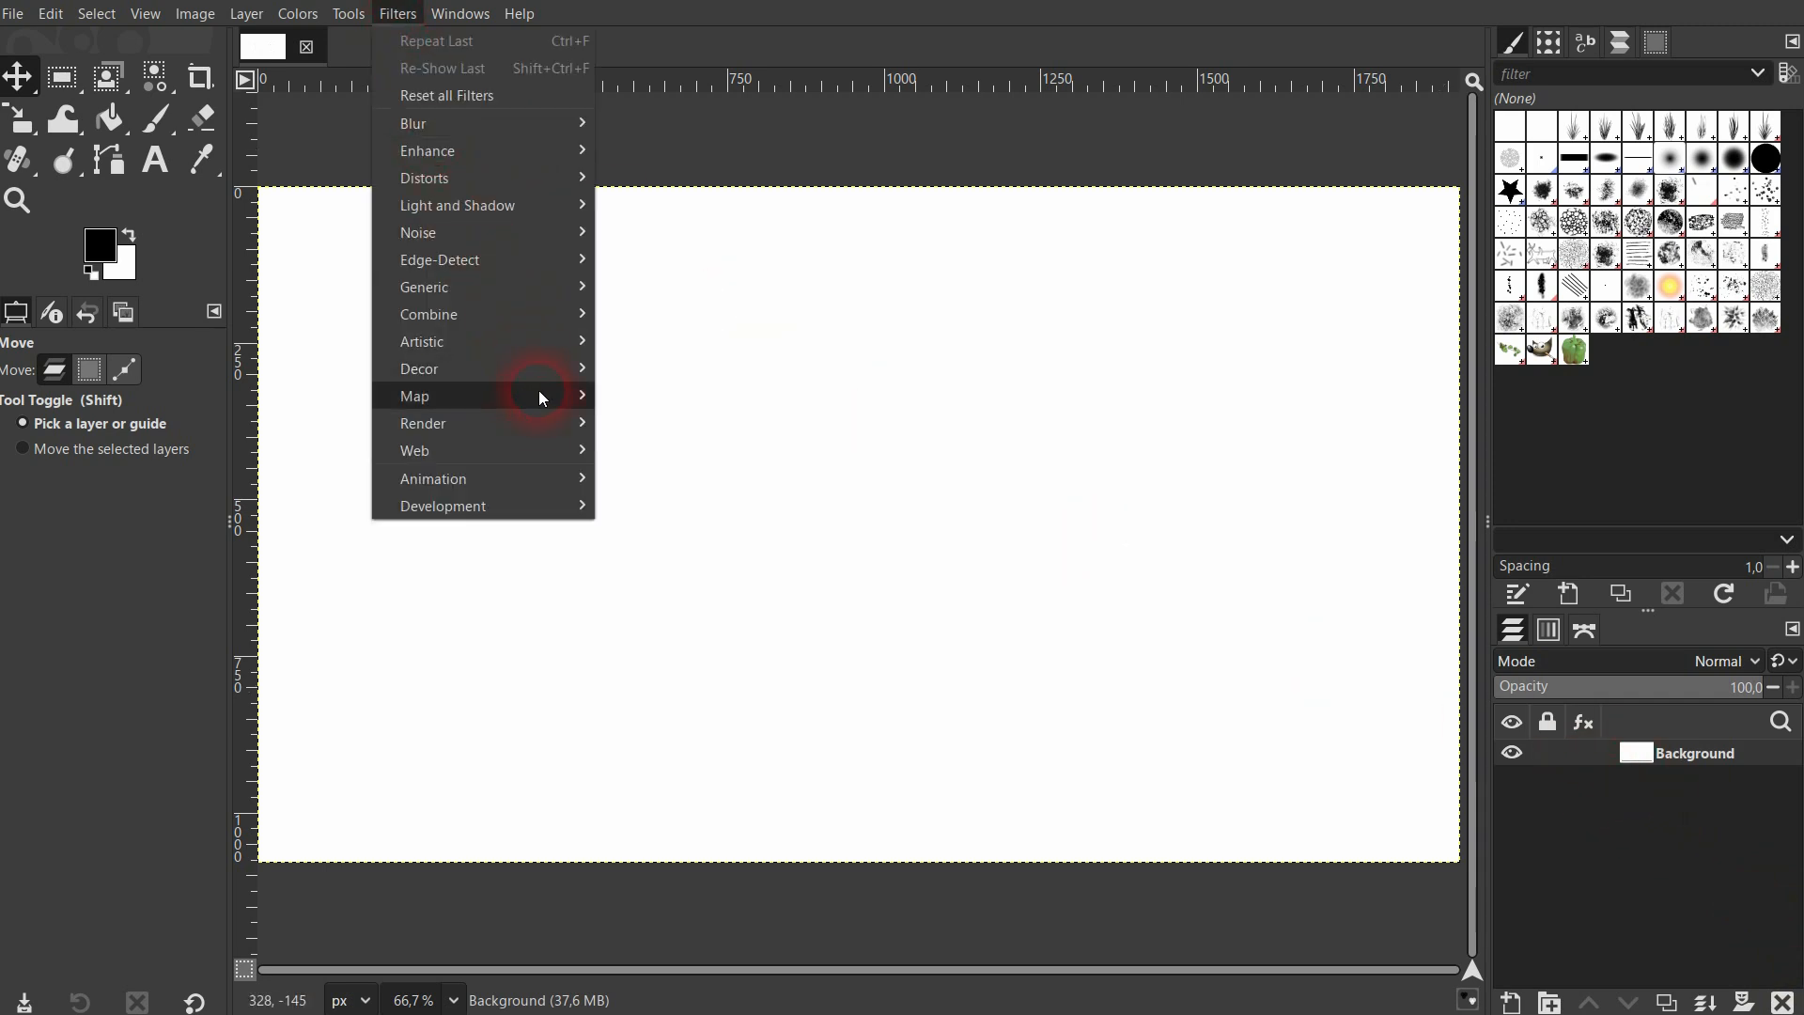
mouse_move(543, 426)
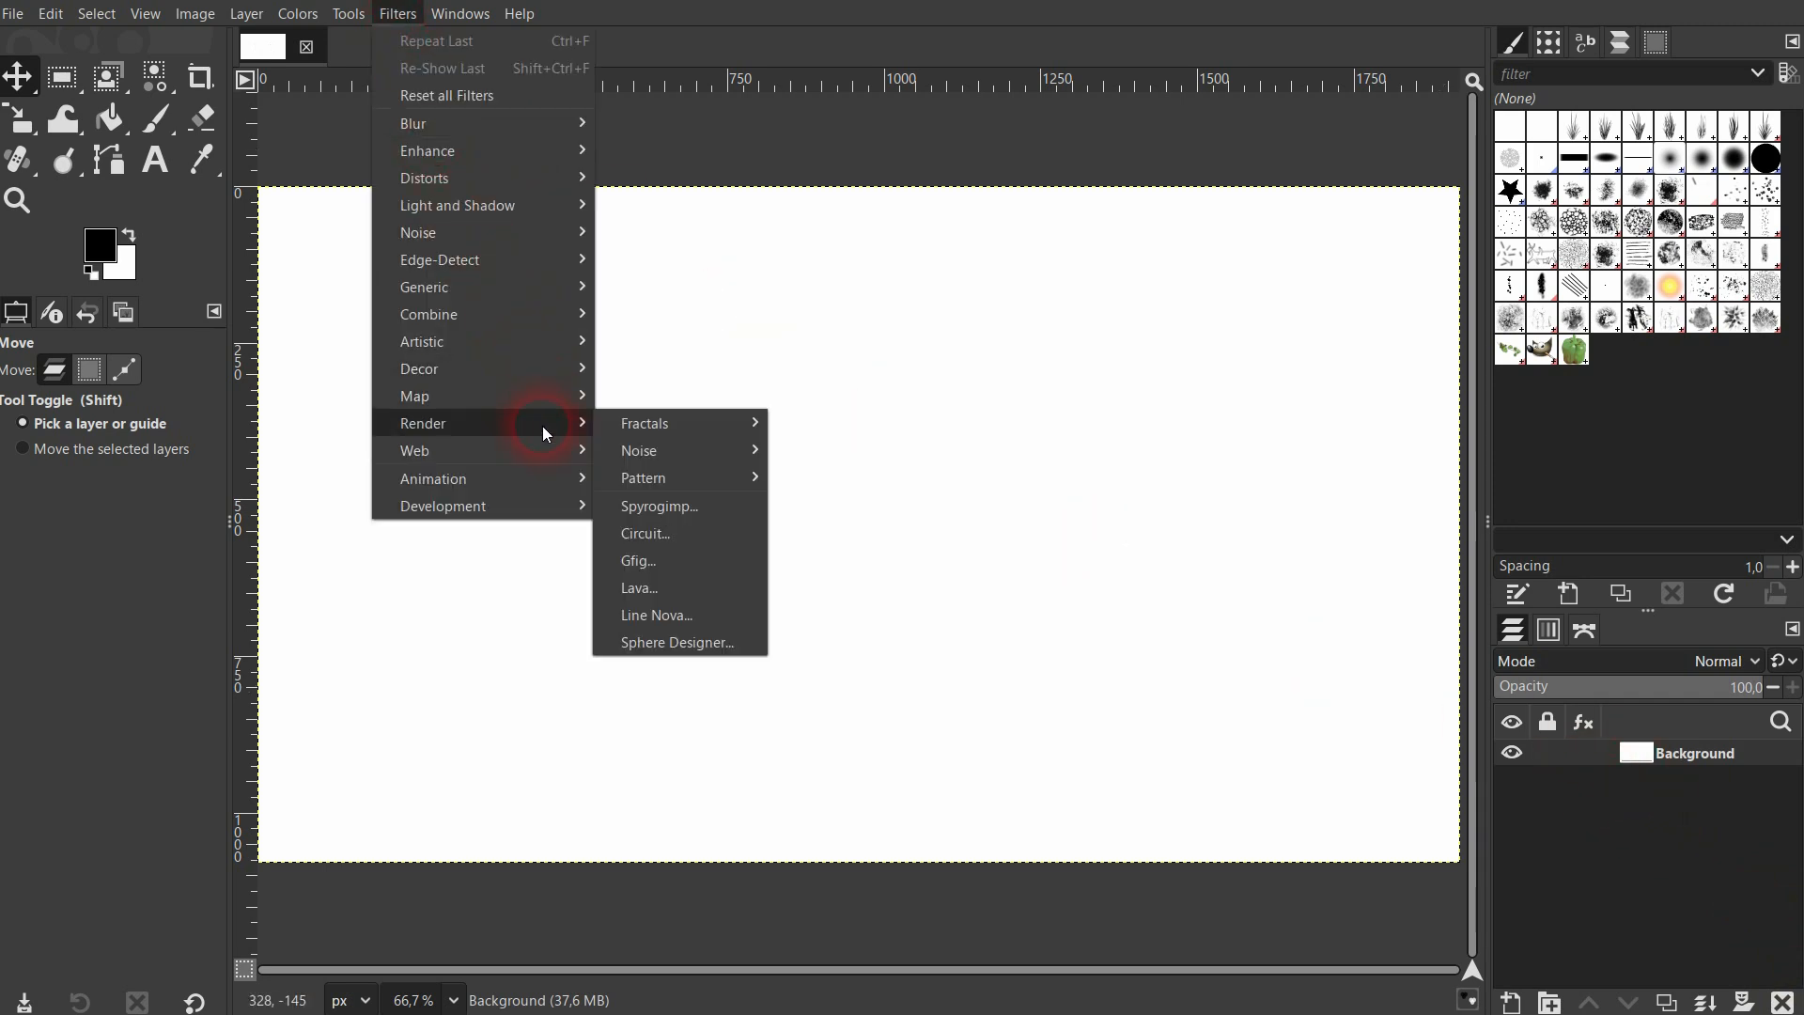
left_click(710, 561)
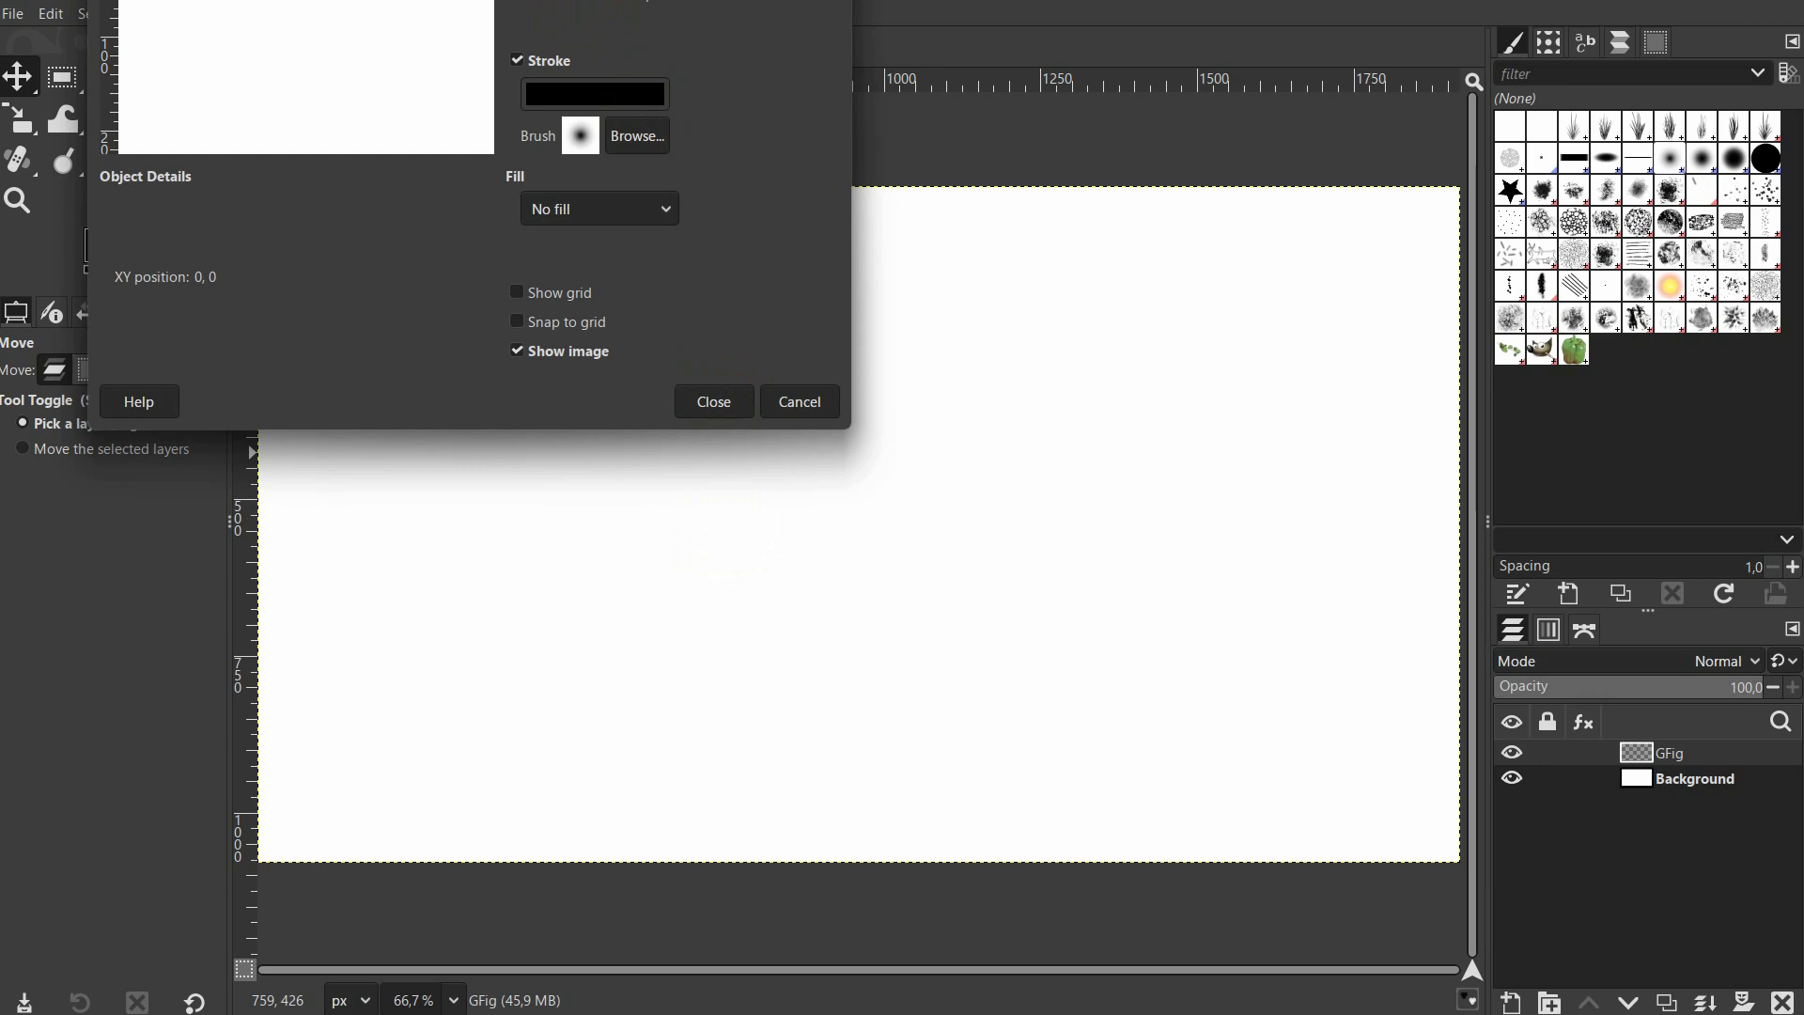
left_click_drag(529, 0, 1170, 188)
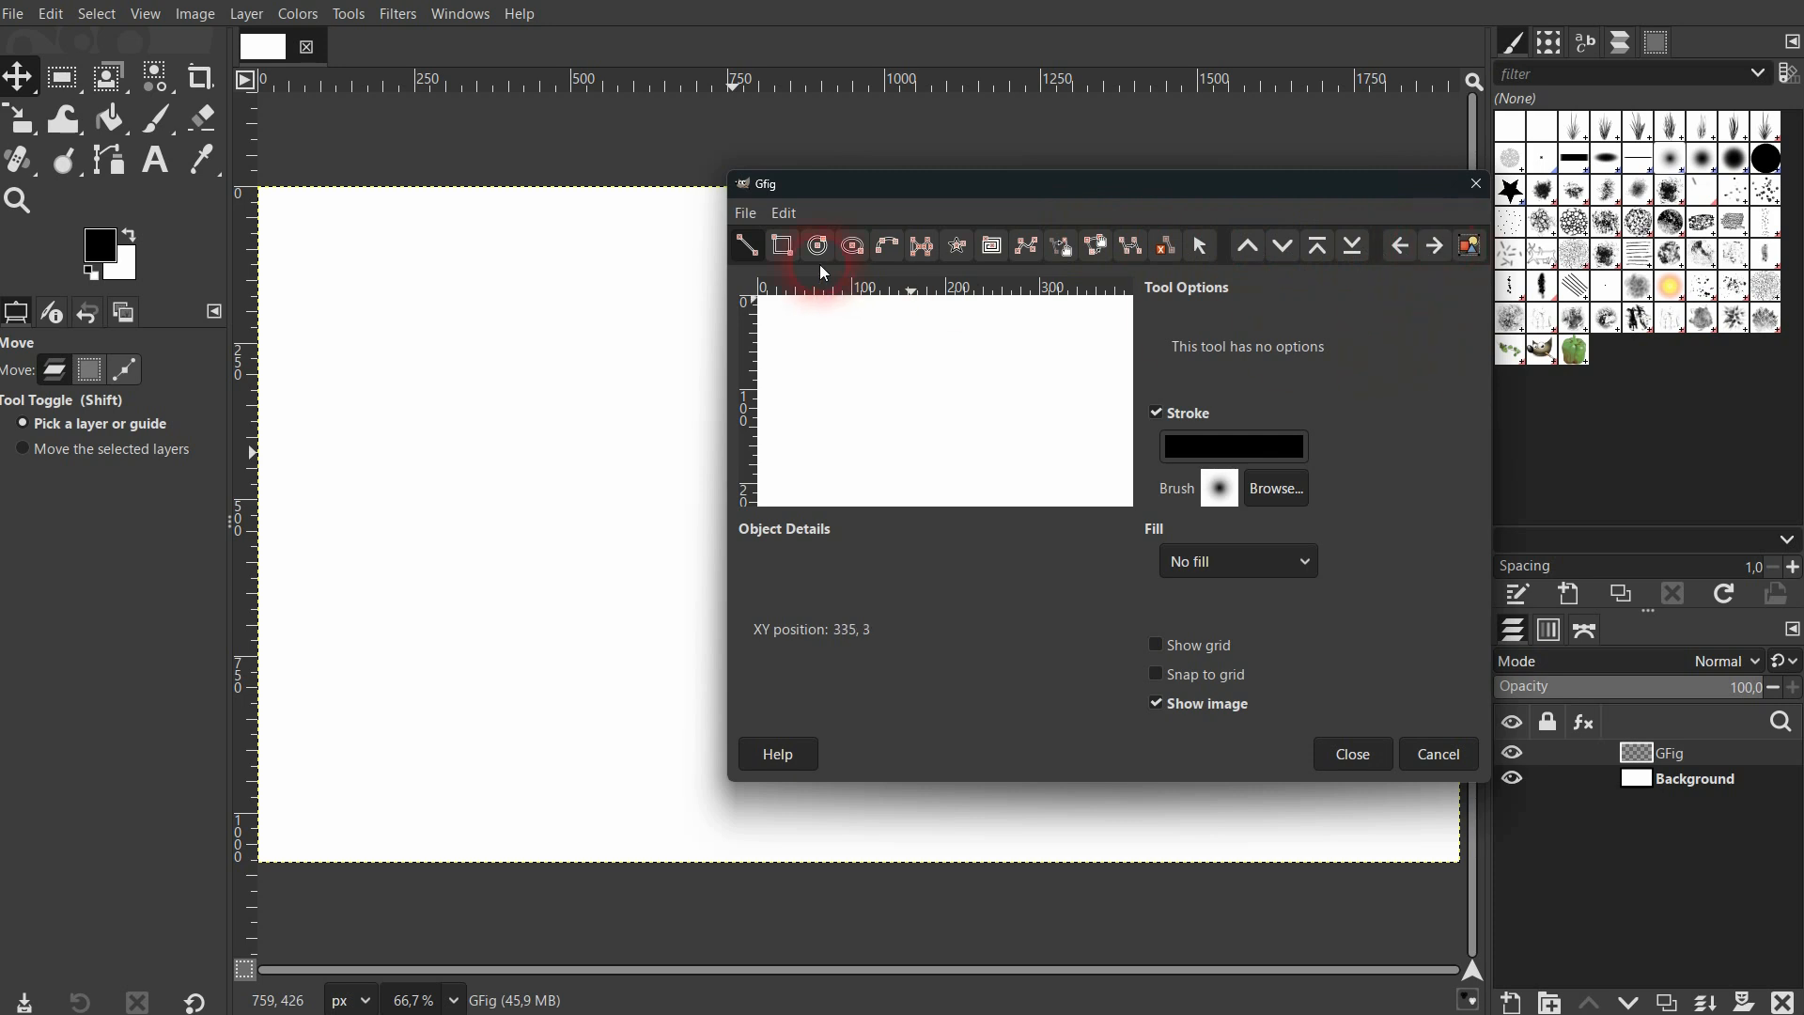
left_click(778, 249)
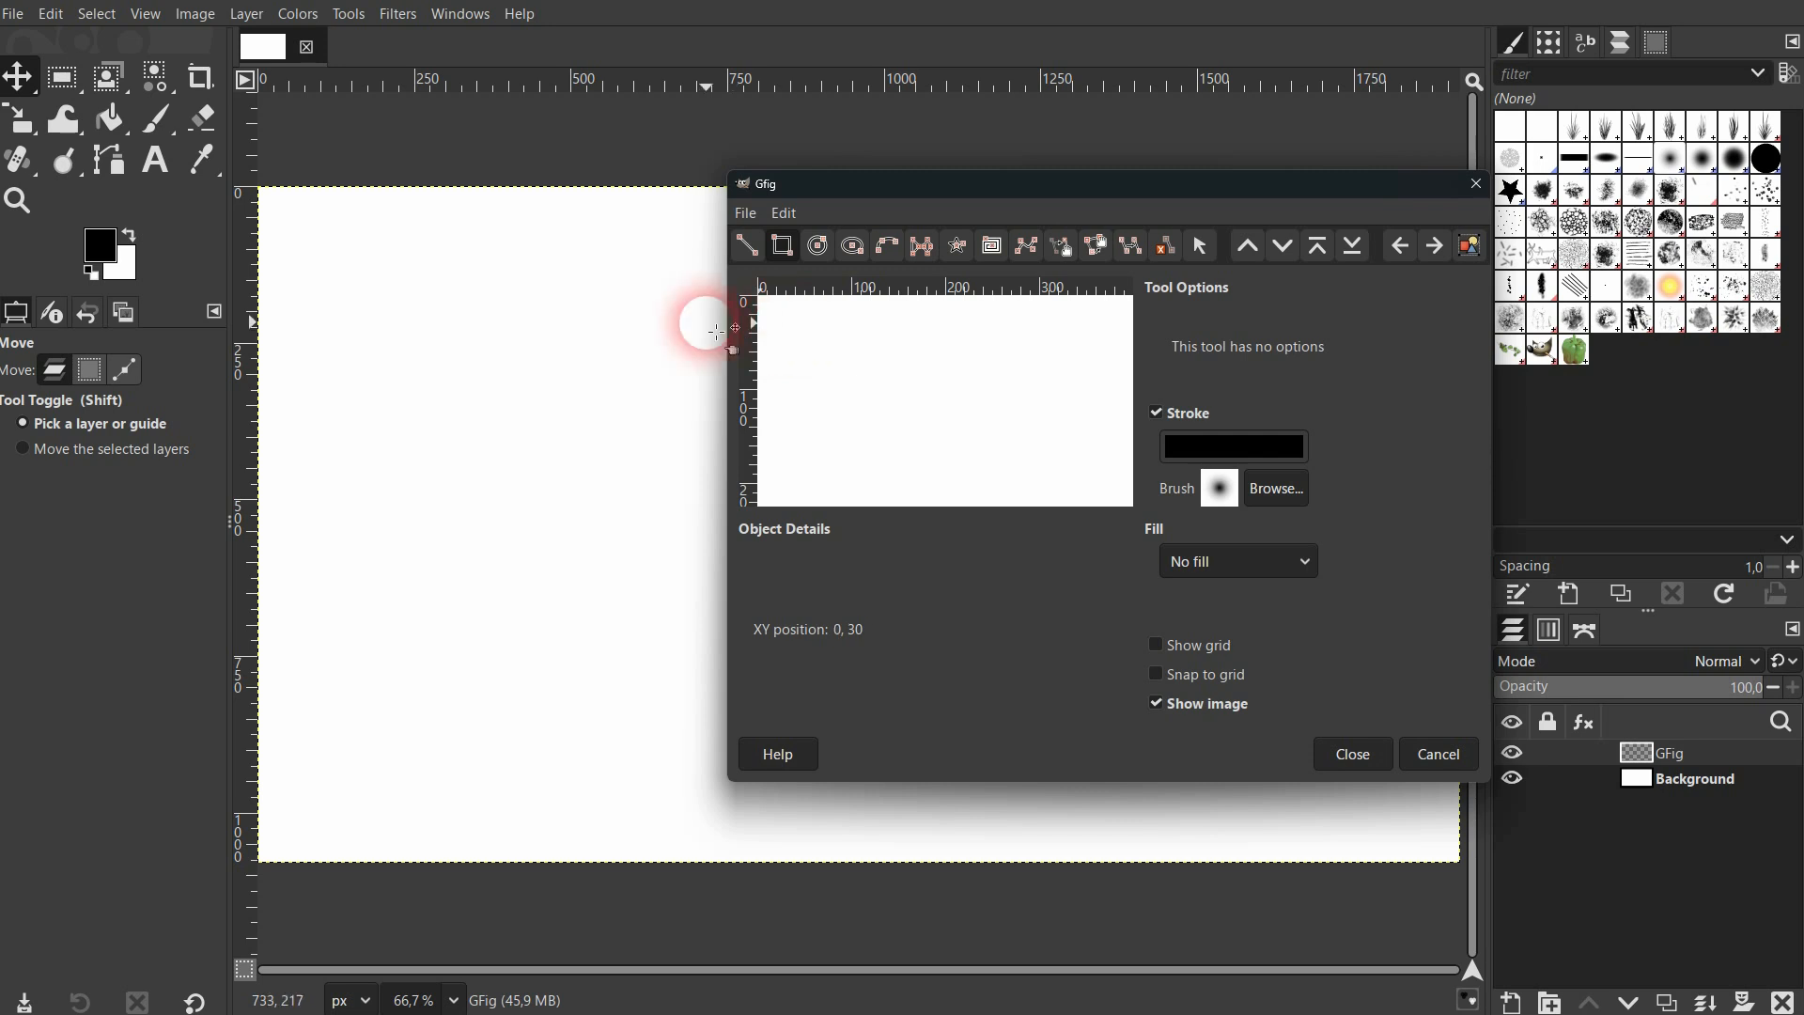
left_click_drag(415, 321, 650, 491)
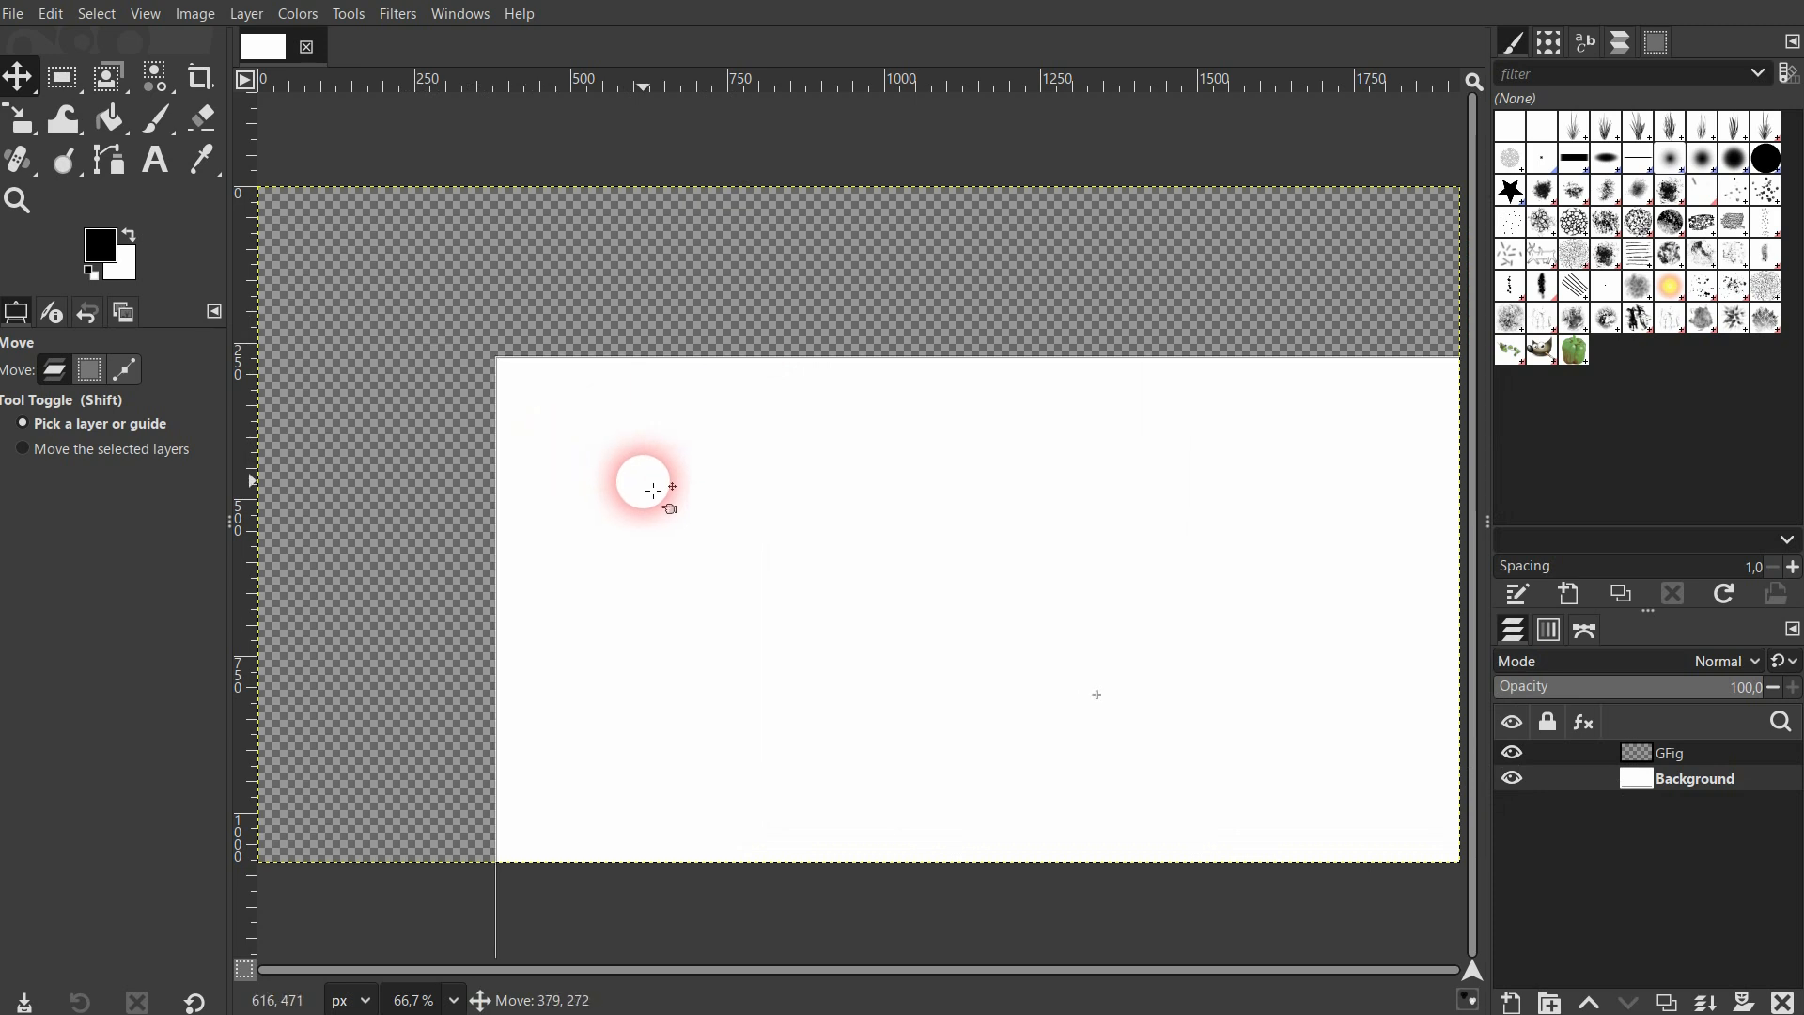
key("ctrl")
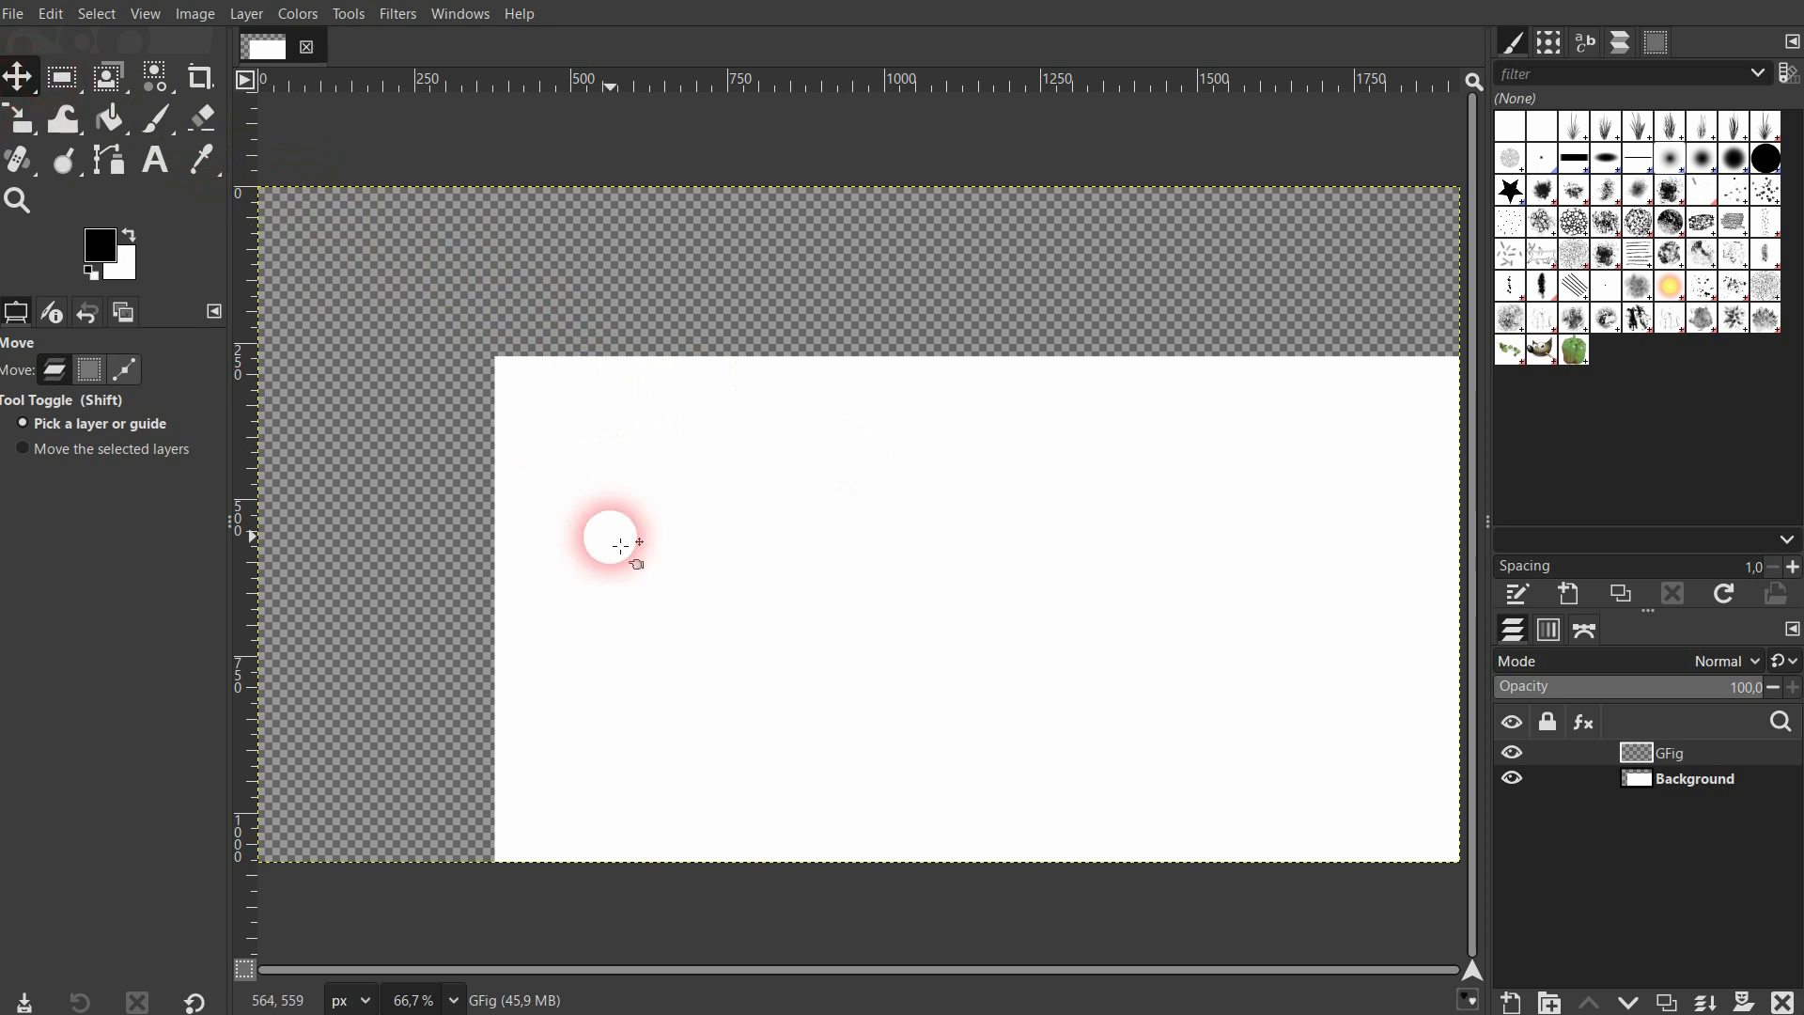
left_click_drag(616, 540, 378, 375)
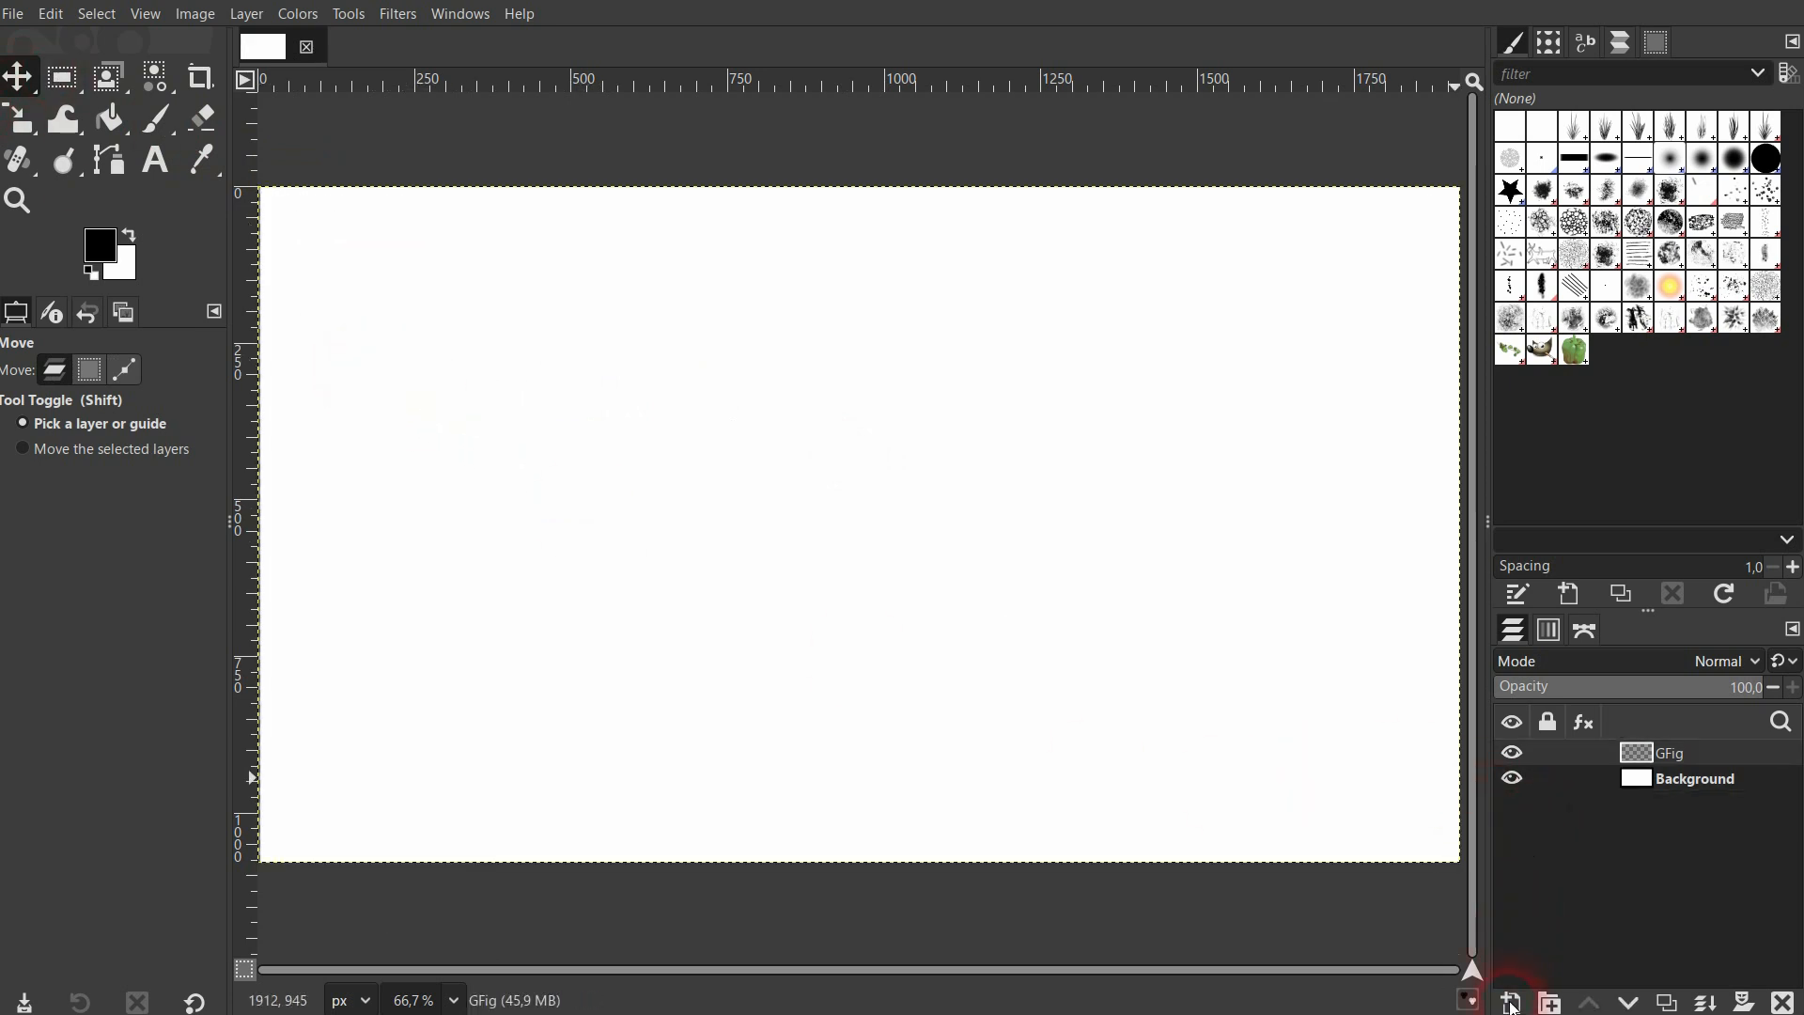
Bring the Gfig window back into view and draw a small rectangle near the upper-left corner of its preview.
mouse_move(1512, 1010)
left_click(1605, 981)
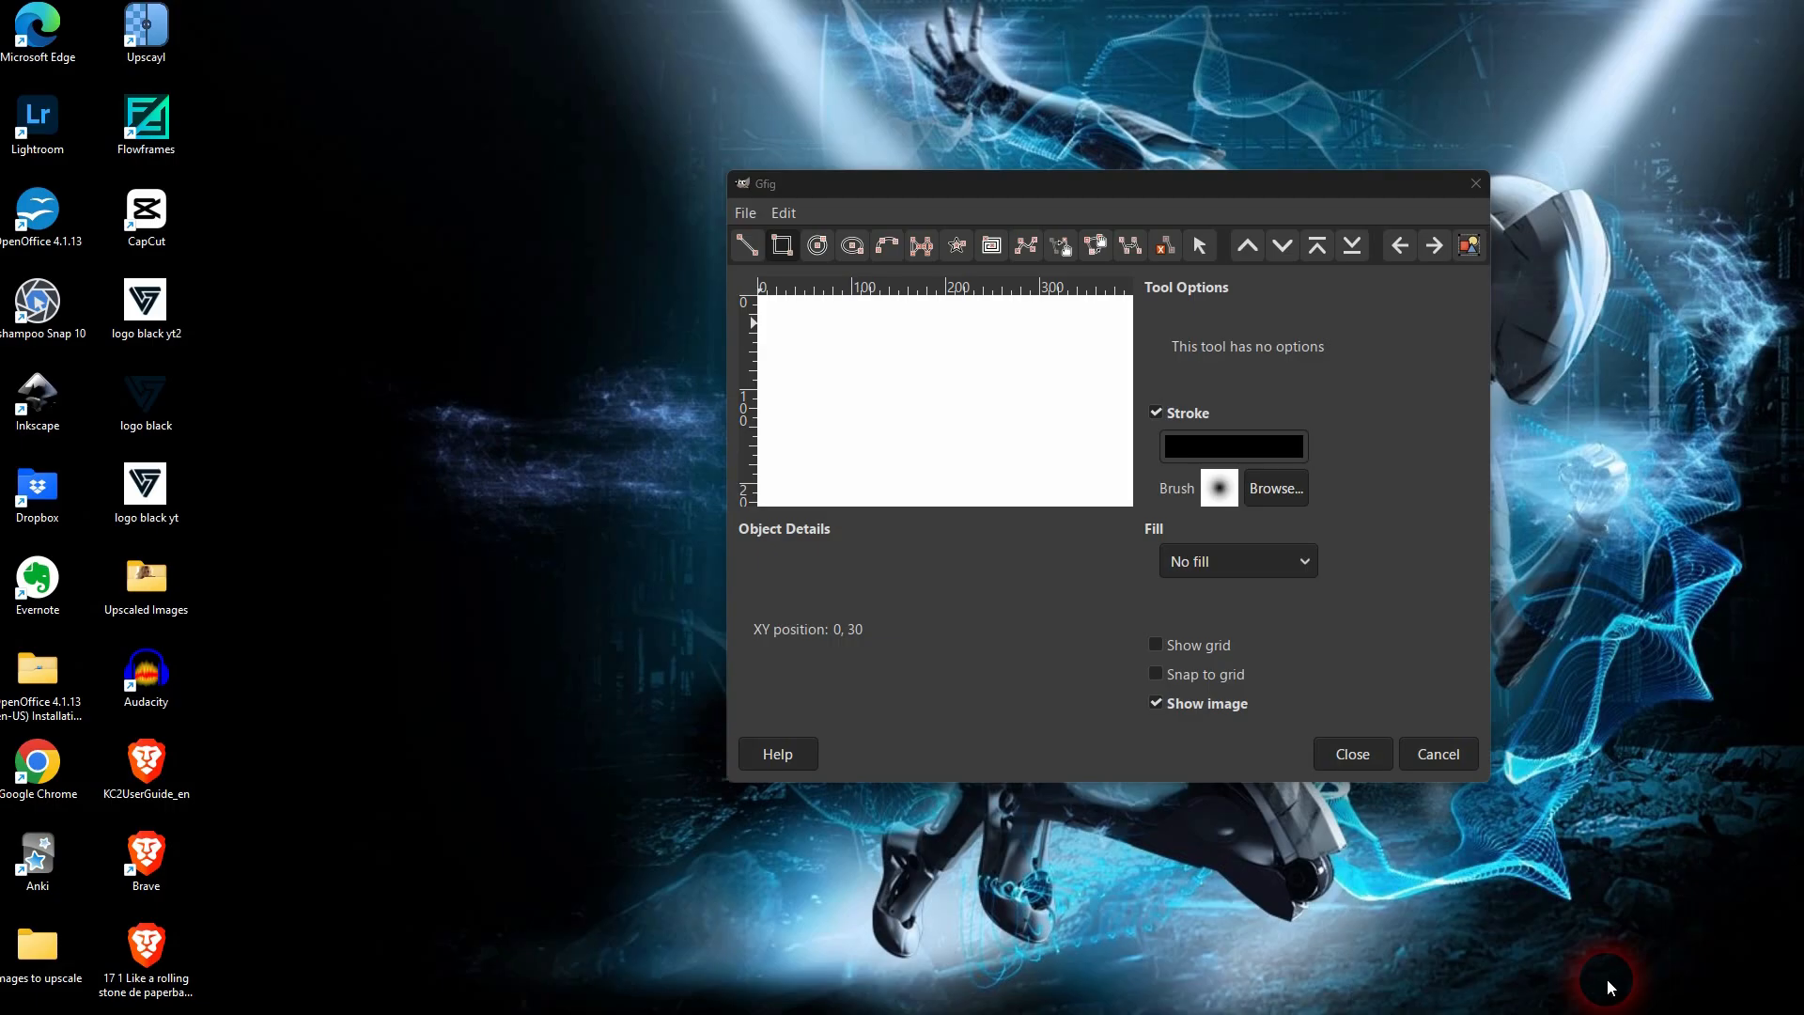
left_click_drag(794, 331, 861, 398)
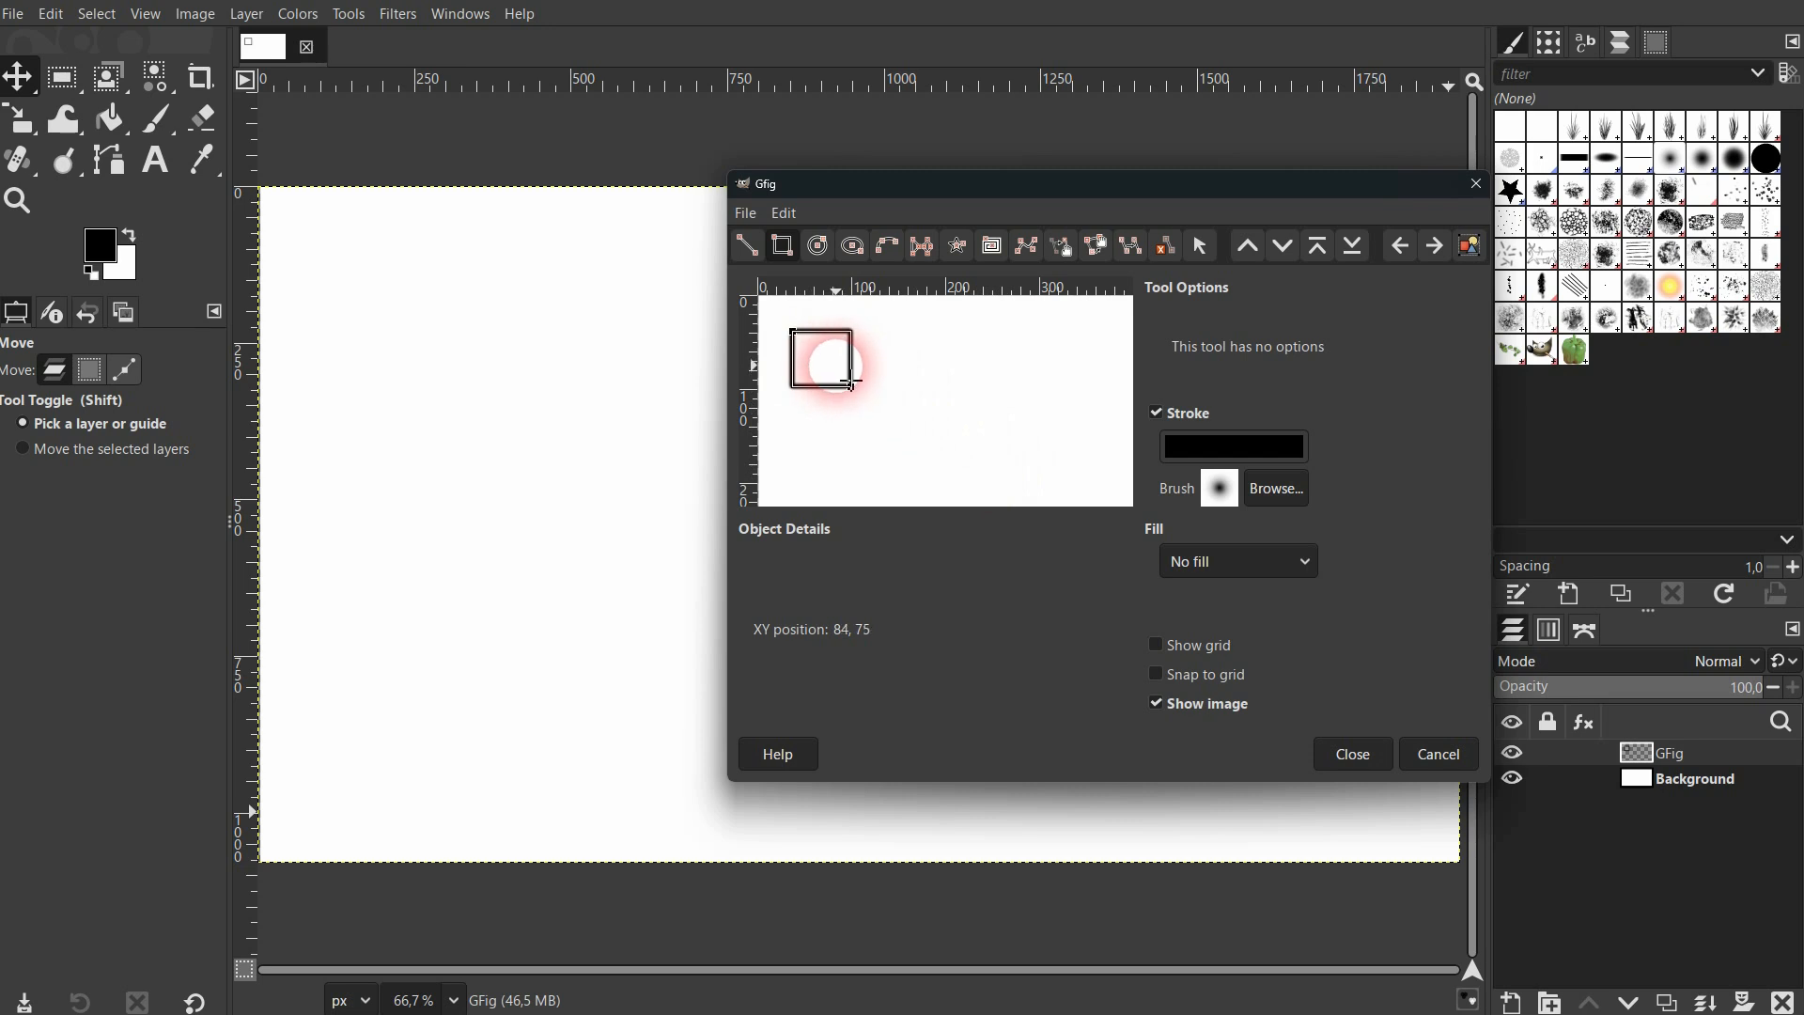
Turn off the stroke for the Gfig rectangle.
left_click(1155, 412)
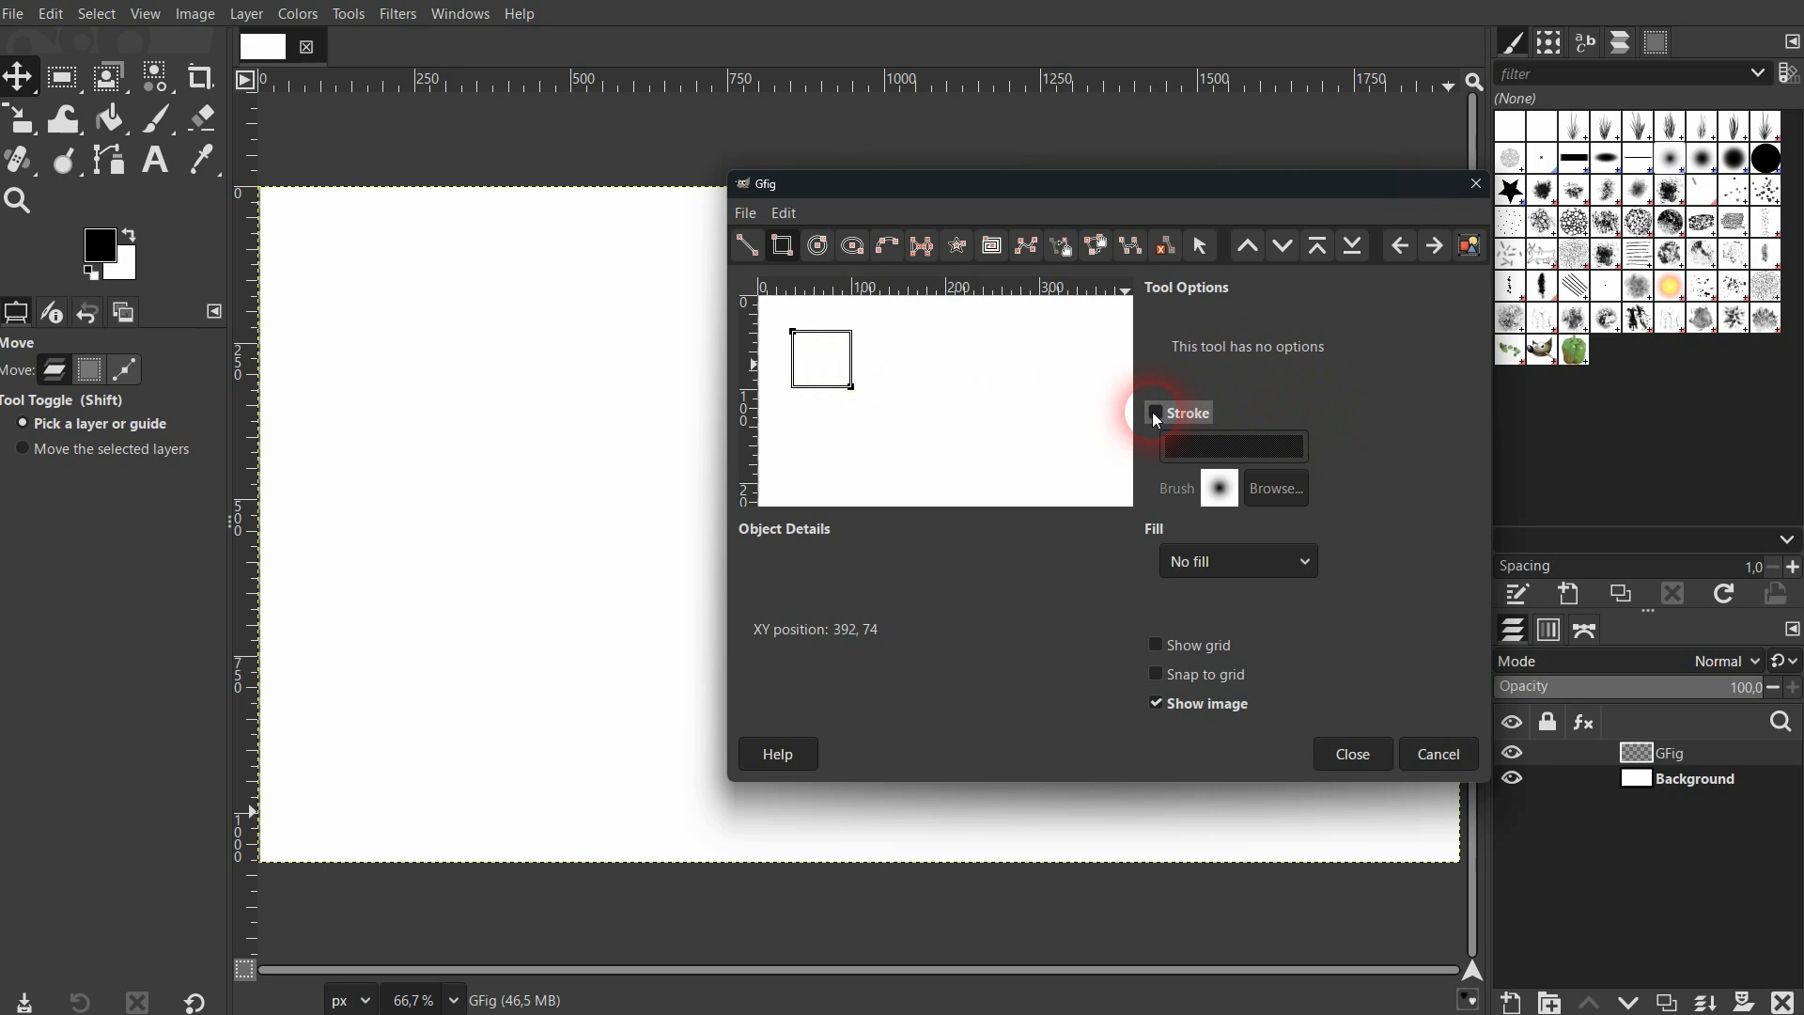
left_click(1152, 412)
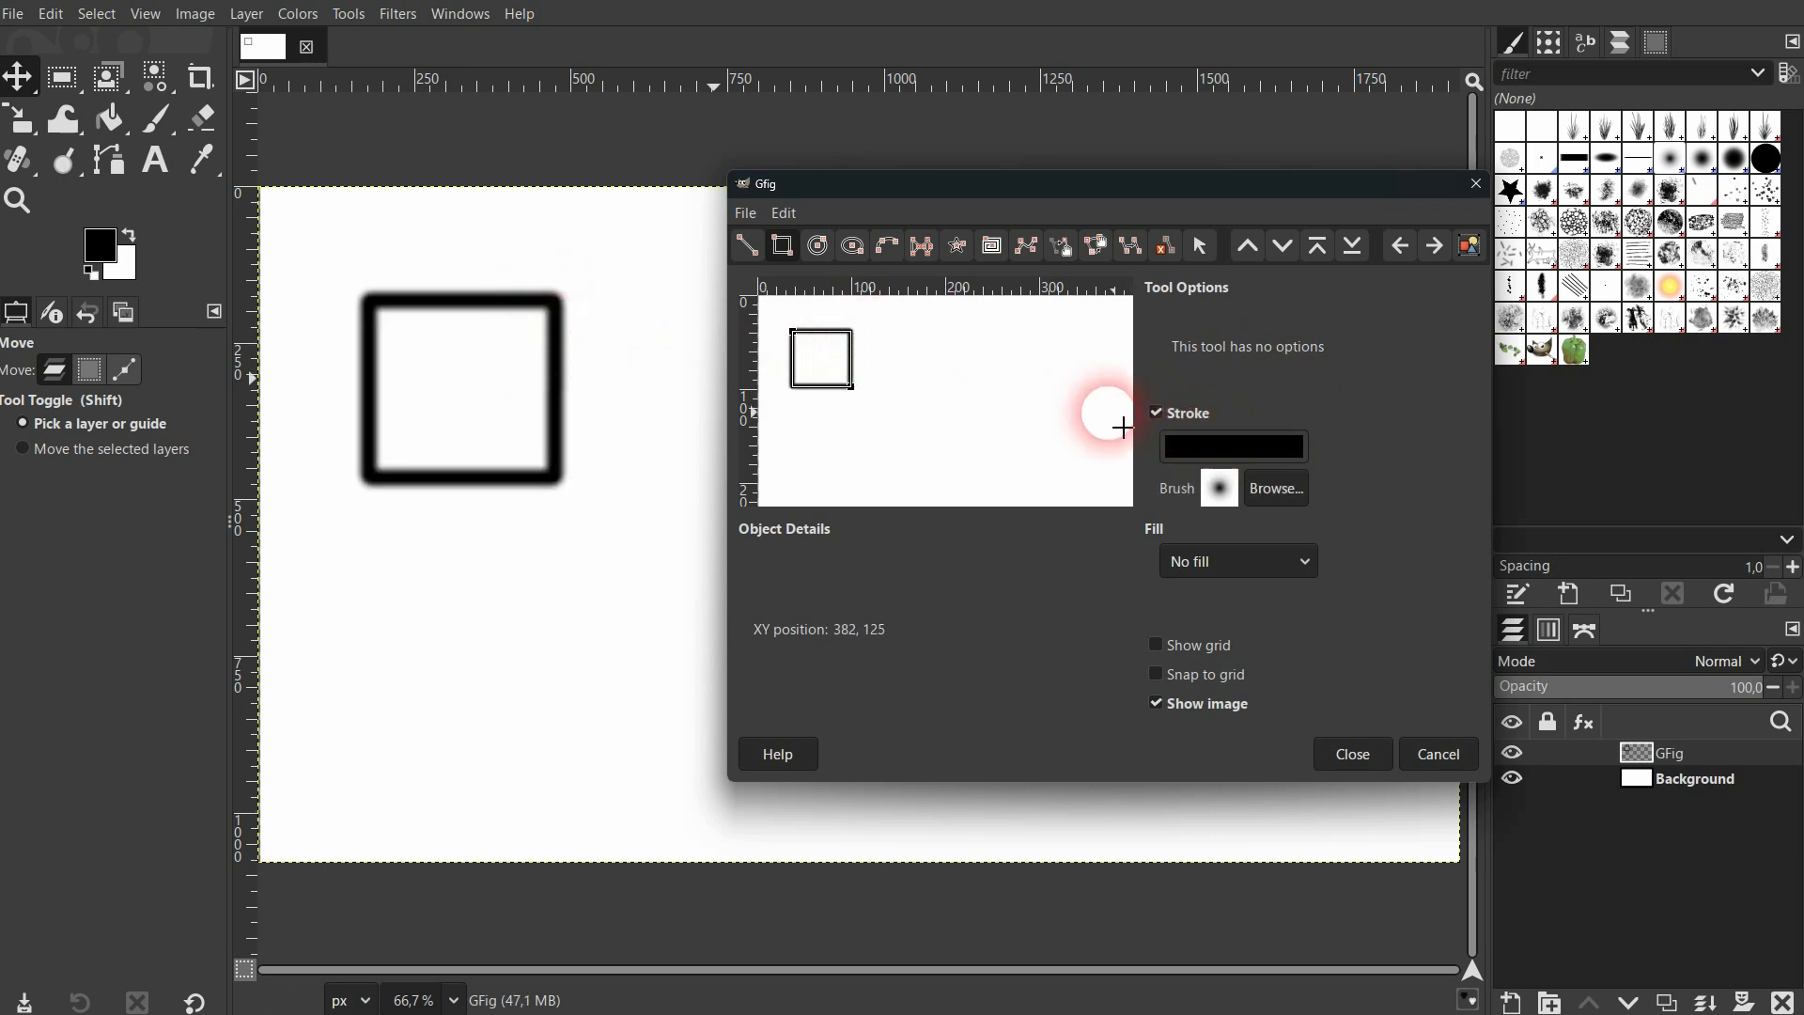
left_click(1160, 412)
Set the Gfig rectangle's fill to Color fill and make the fill color black.
left_click(1278, 565)
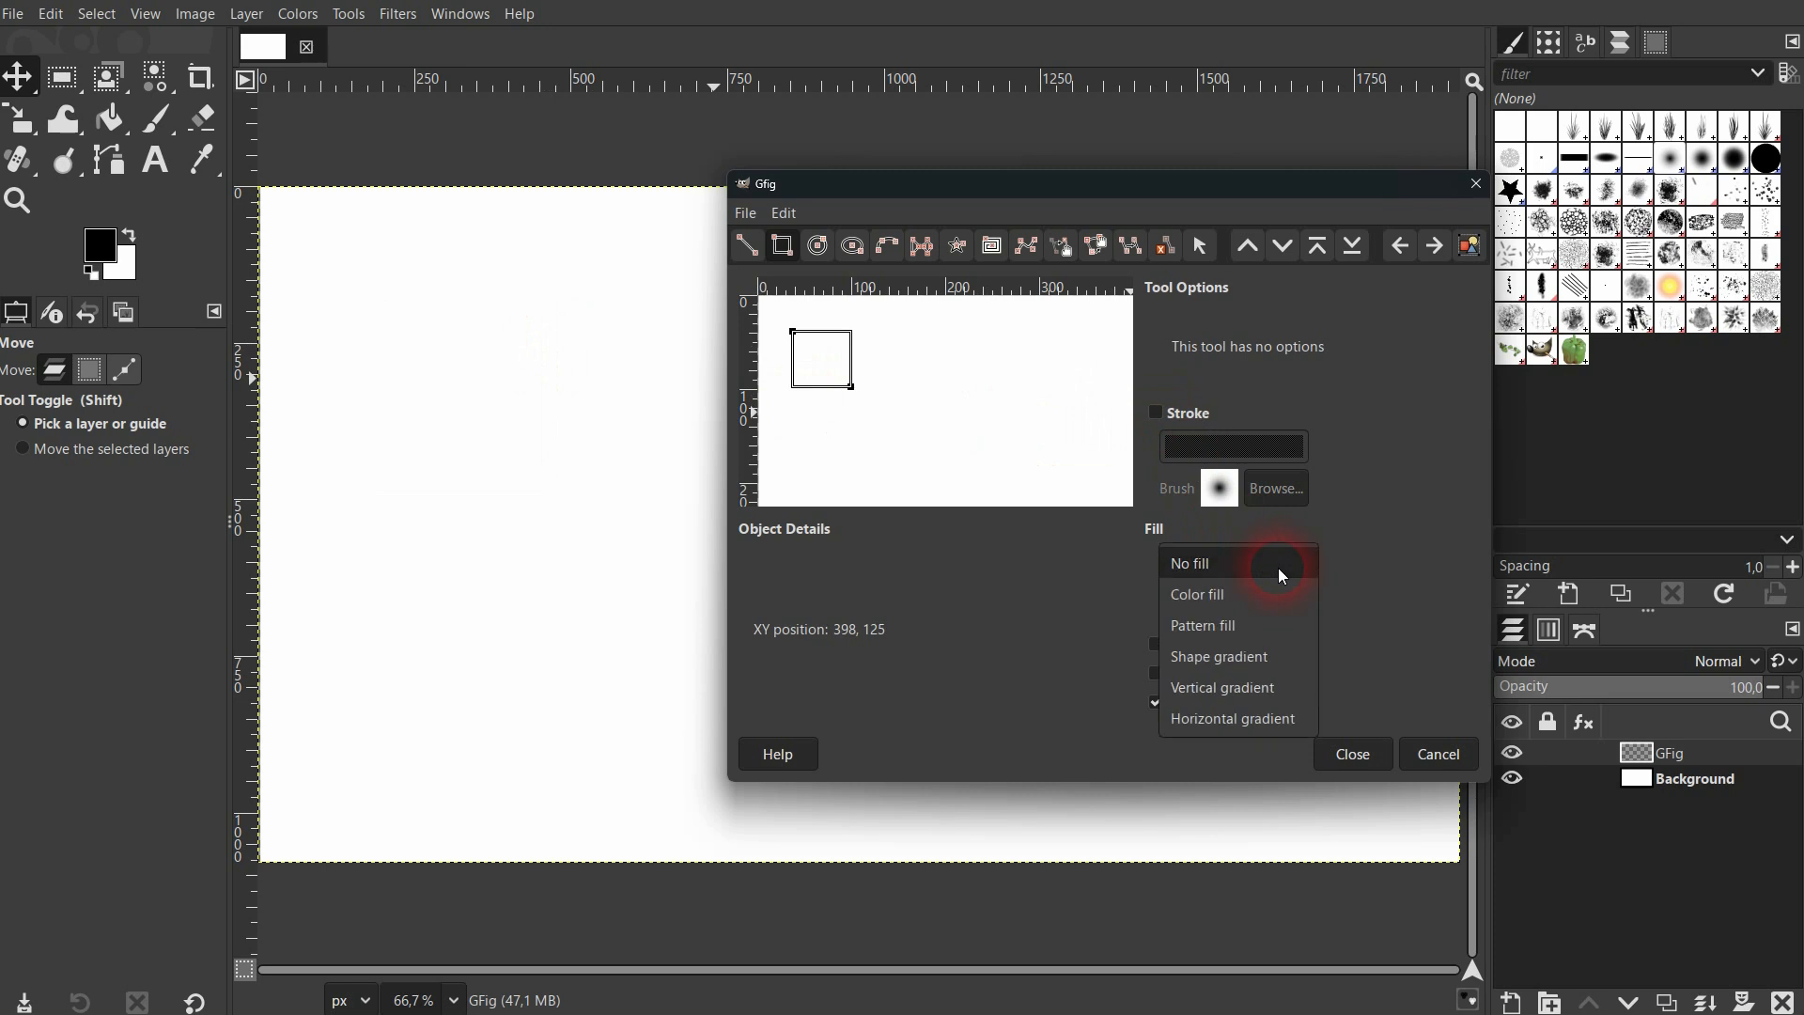
left_click(1277, 596)
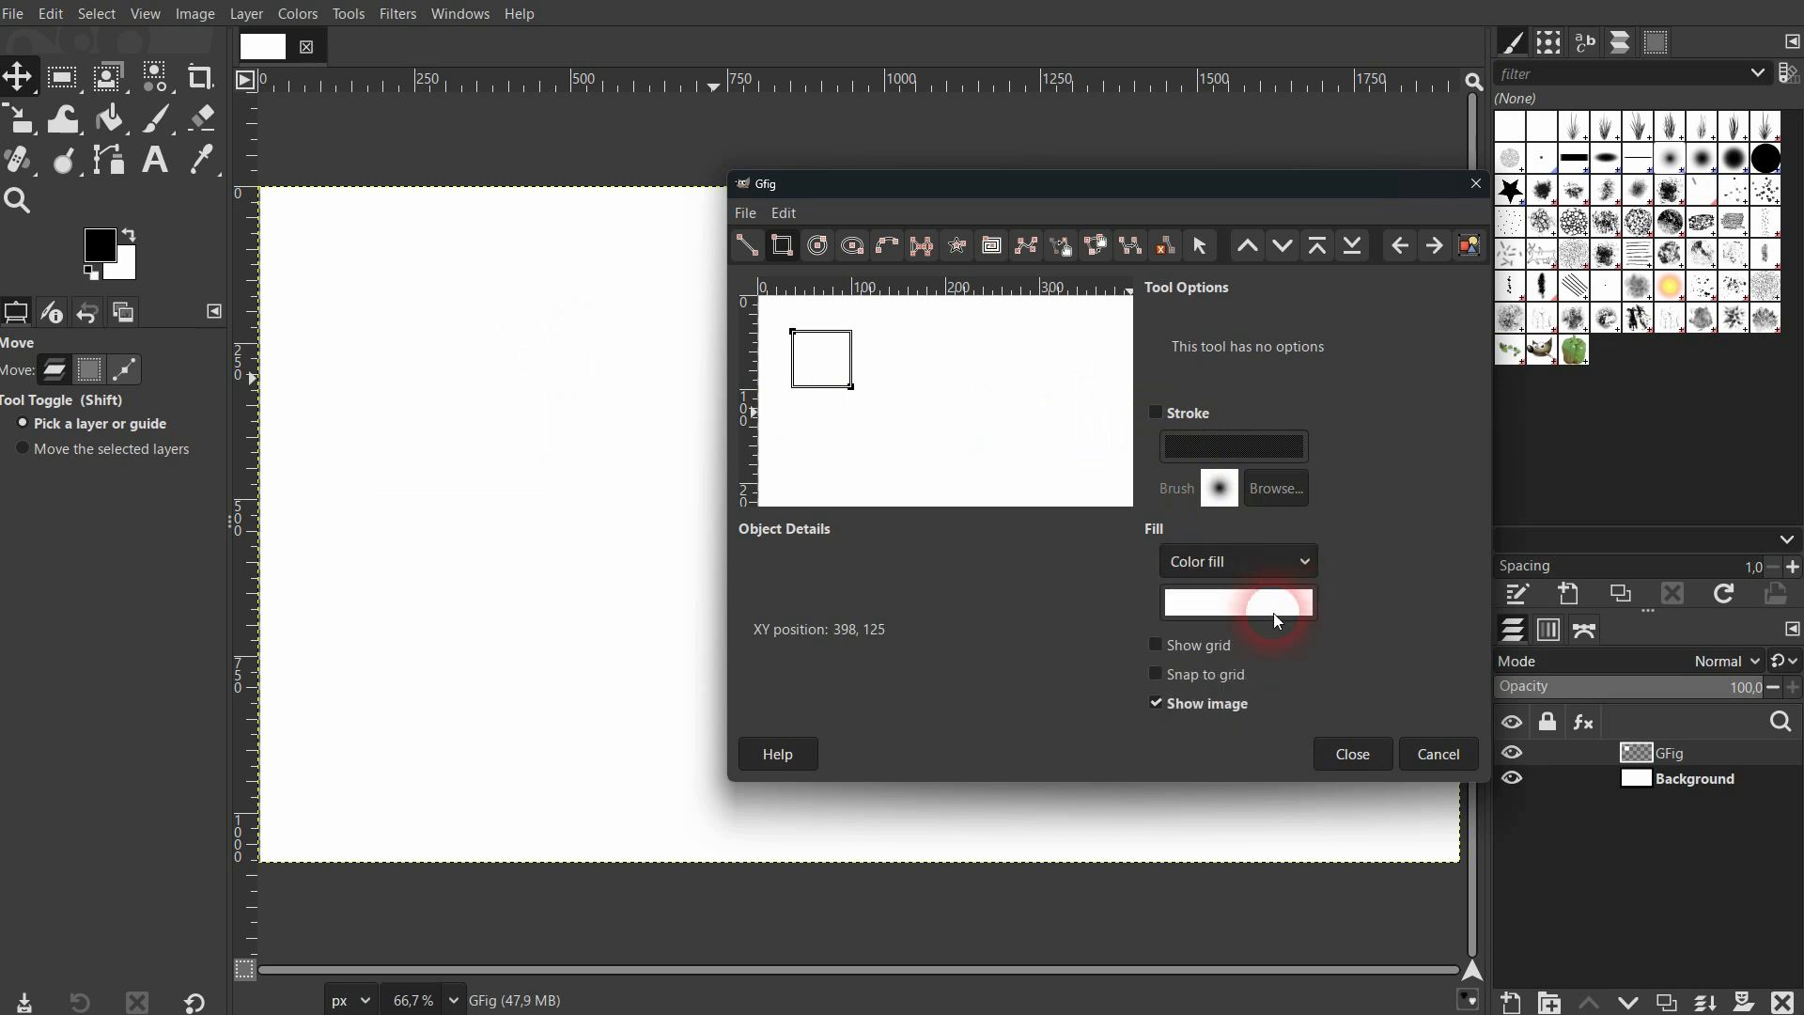
left_click(1278, 621)
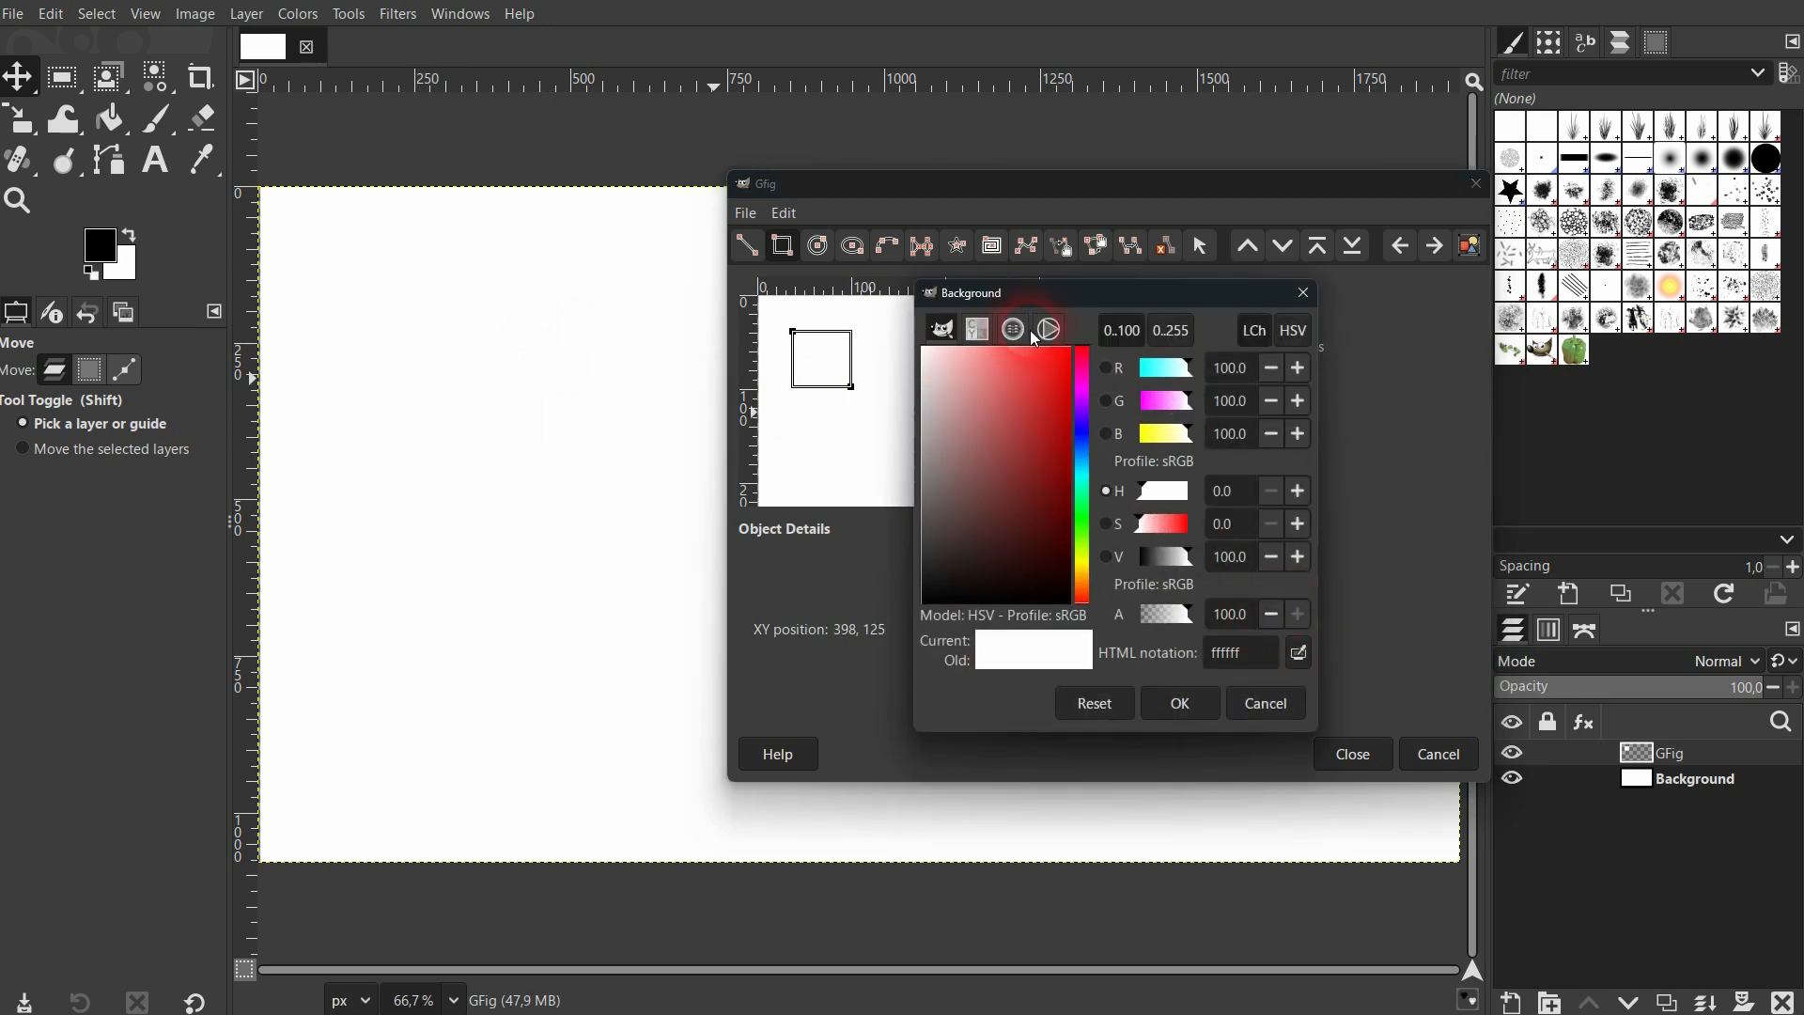
left_click(1043, 330)
left_click(981, 507)
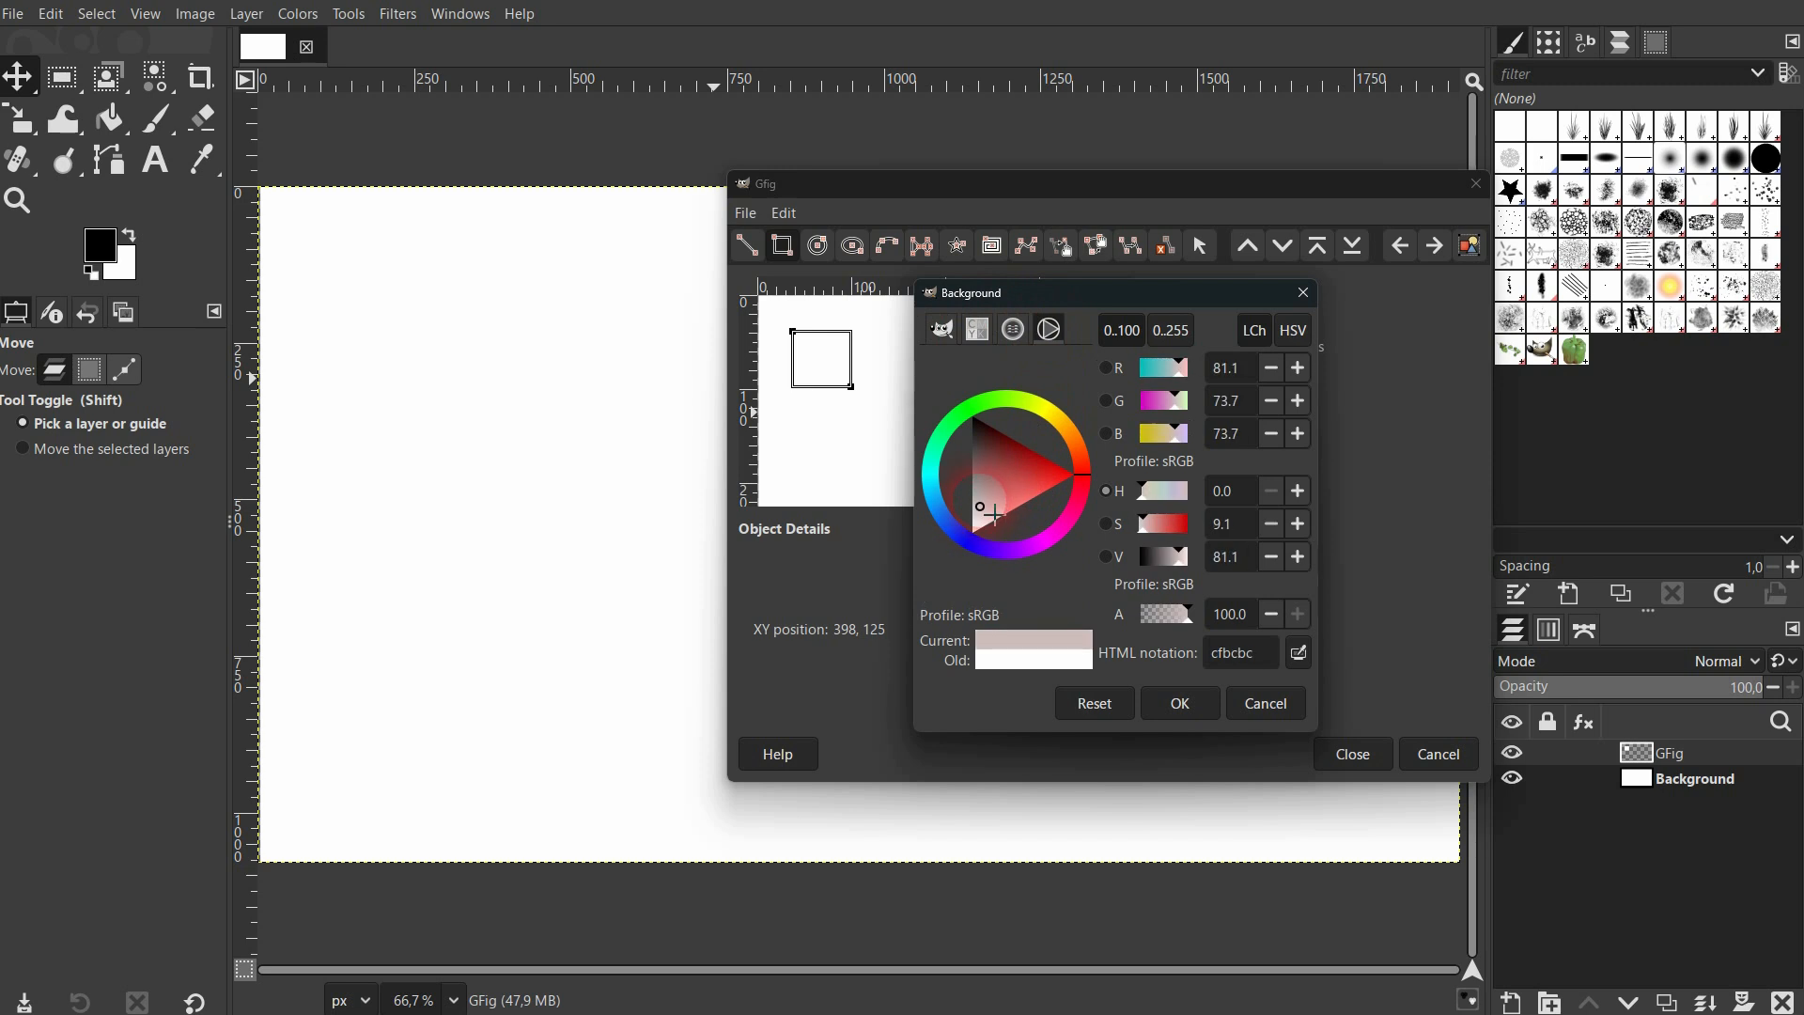
left_click_drag(994, 514, 978, 419)
left_click(1180, 703)
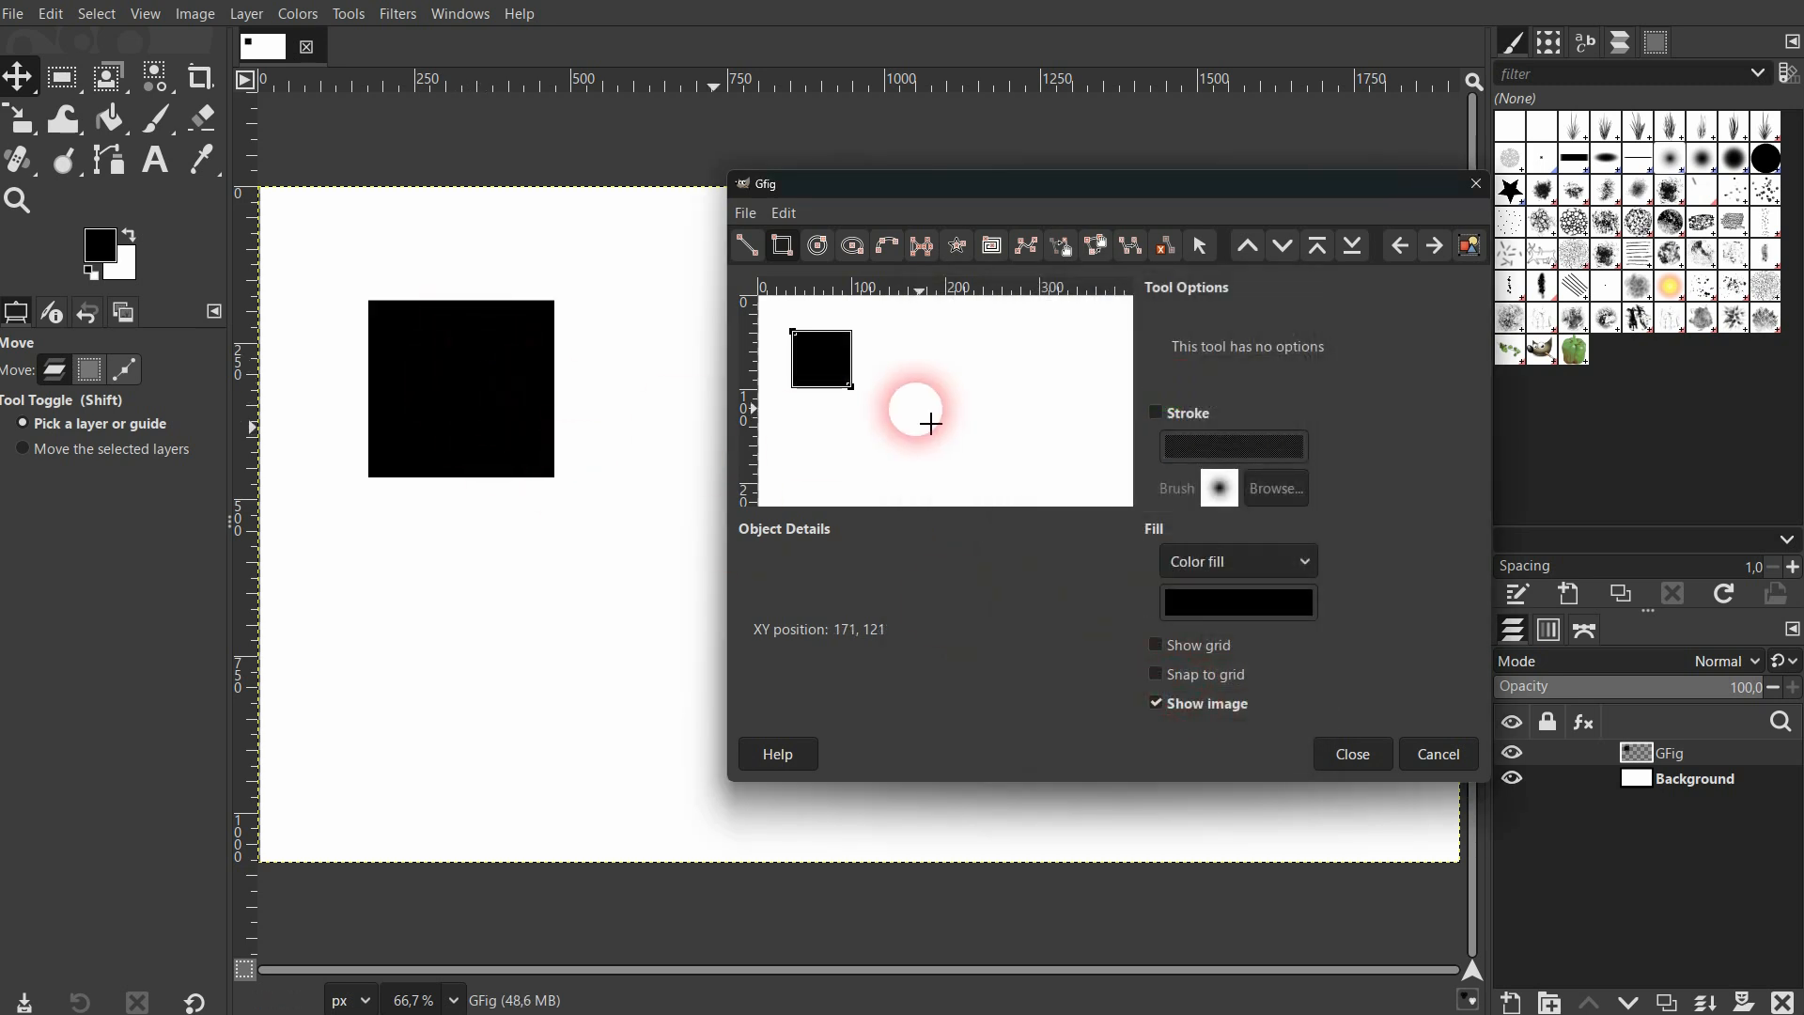
Draw three more overlapping black-filled rectangles in the Gfig preview, and close the filter to keep the shapes.
left_click_drag(852, 385, 1036, 471)
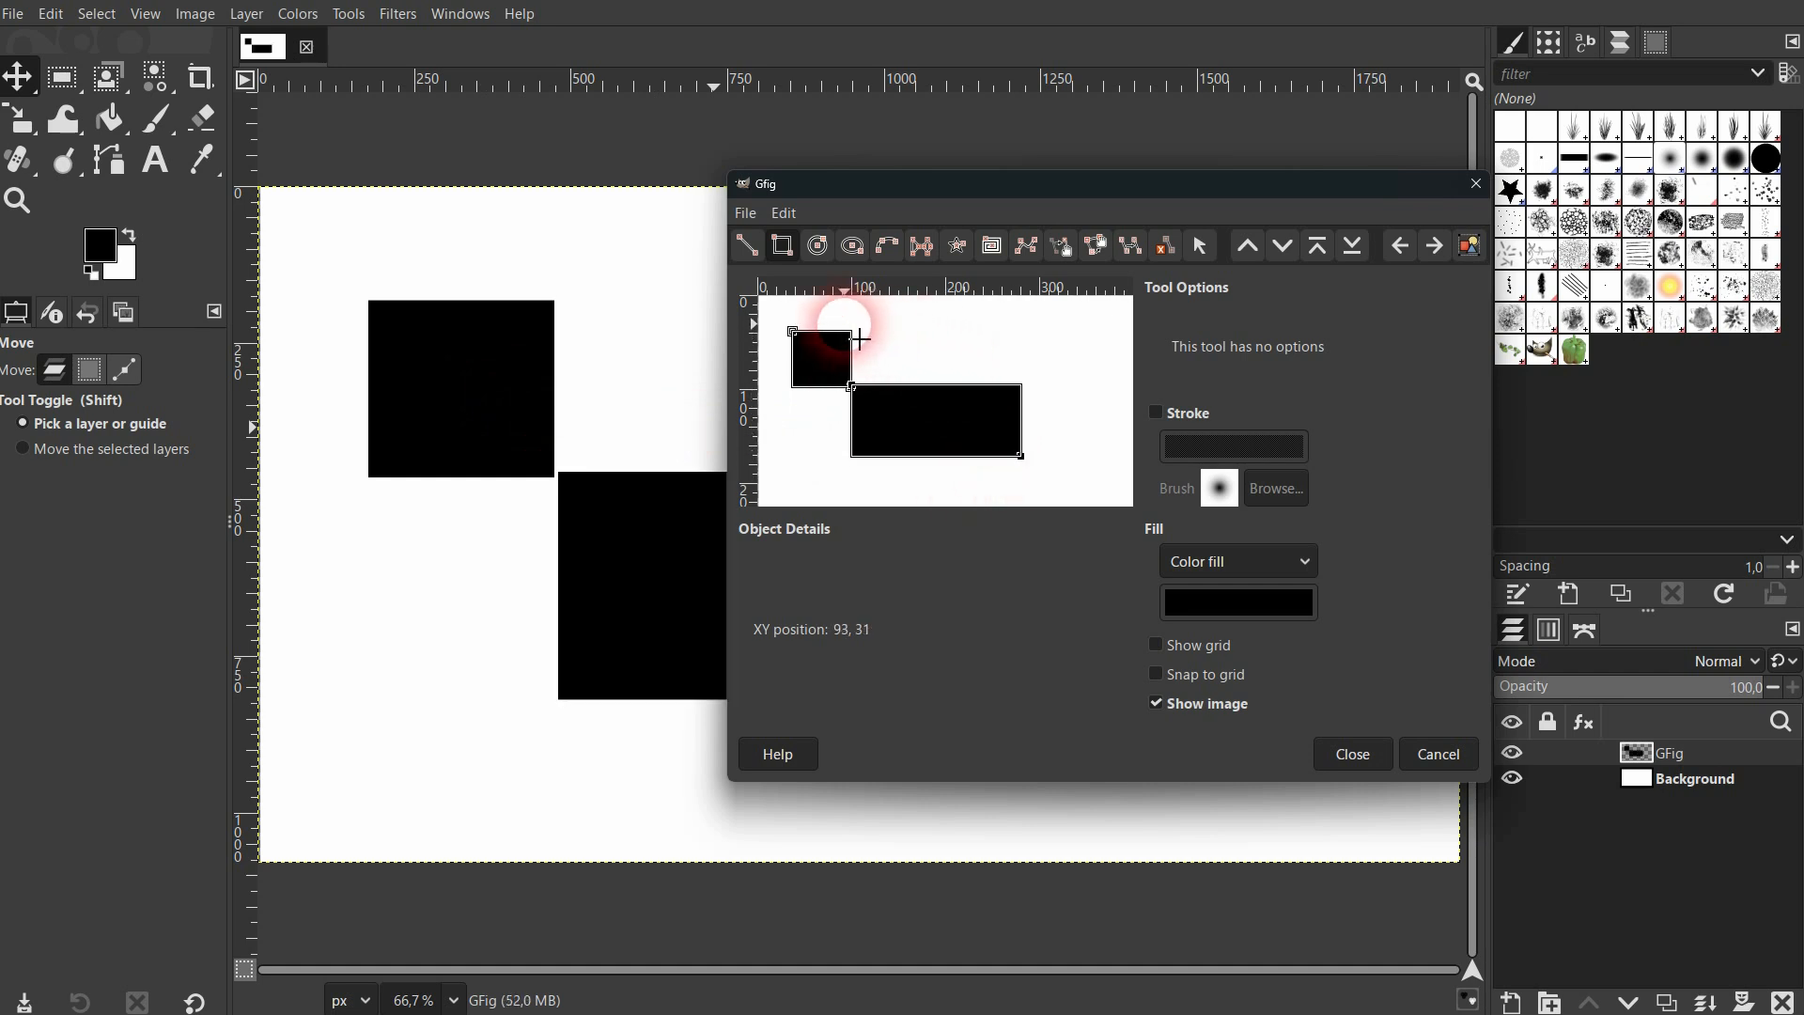
left_click_drag(860, 339, 979, 418)
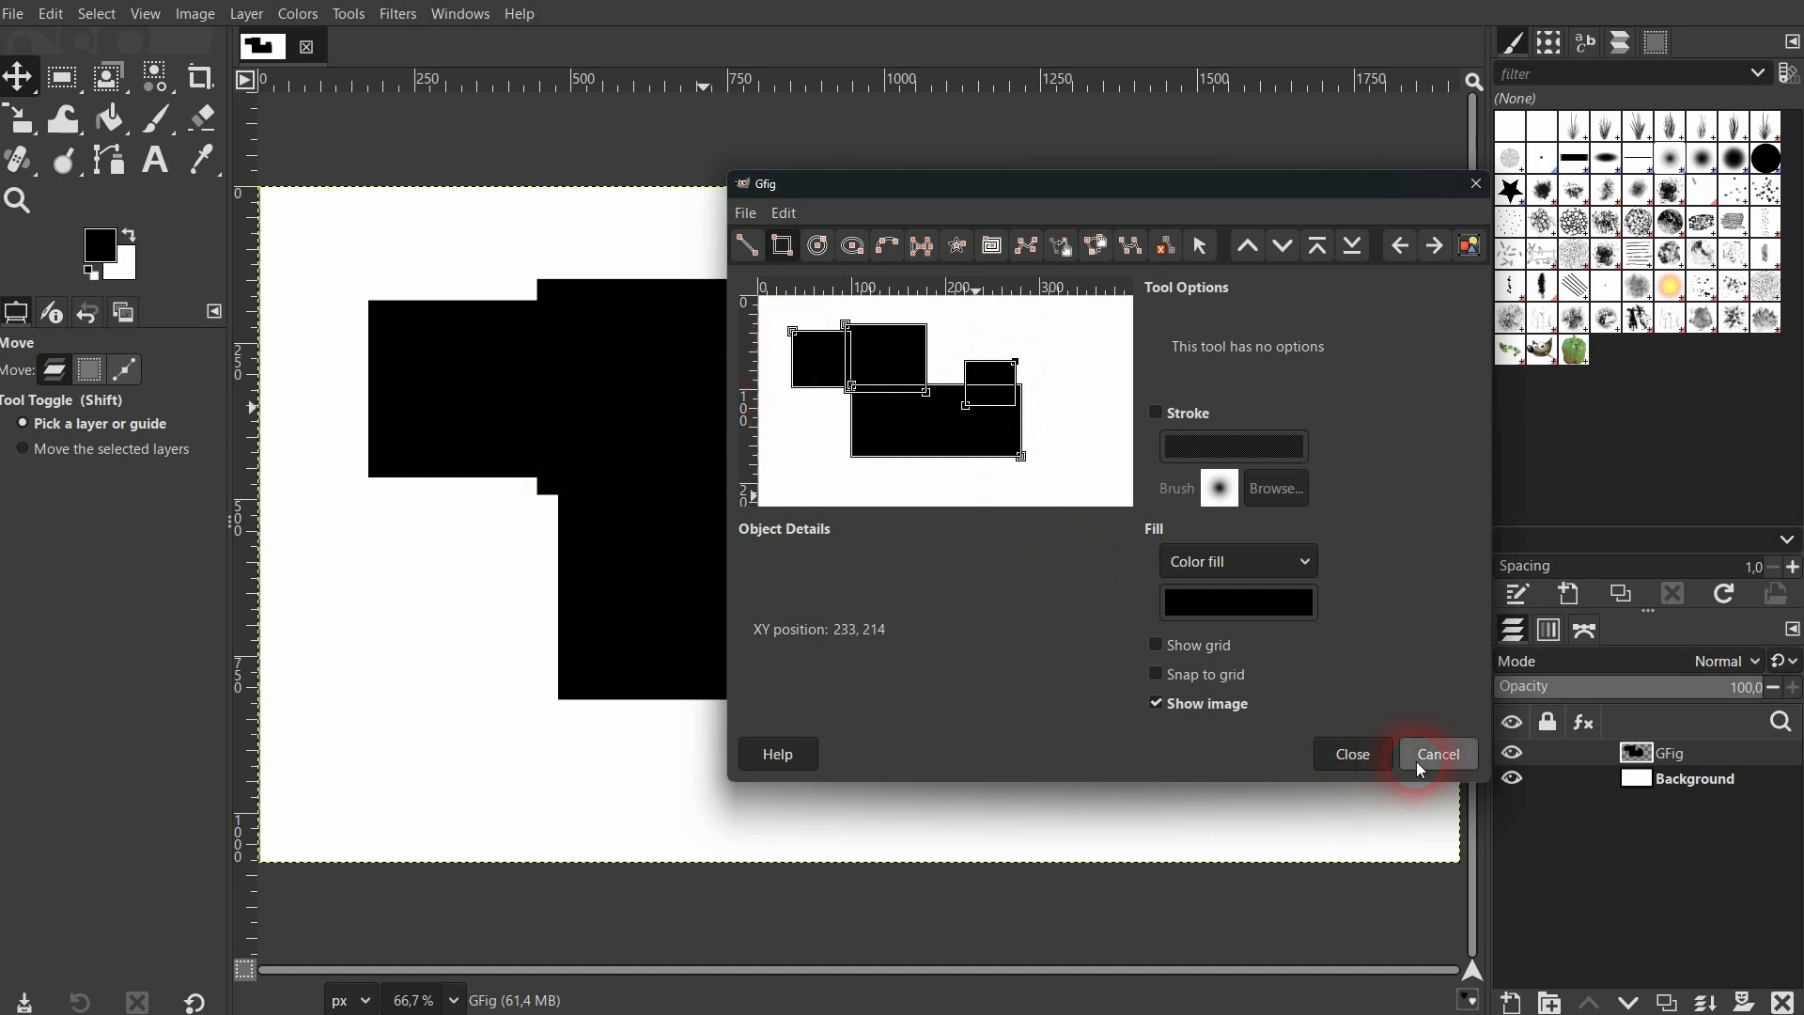
left_click(1368, 758)
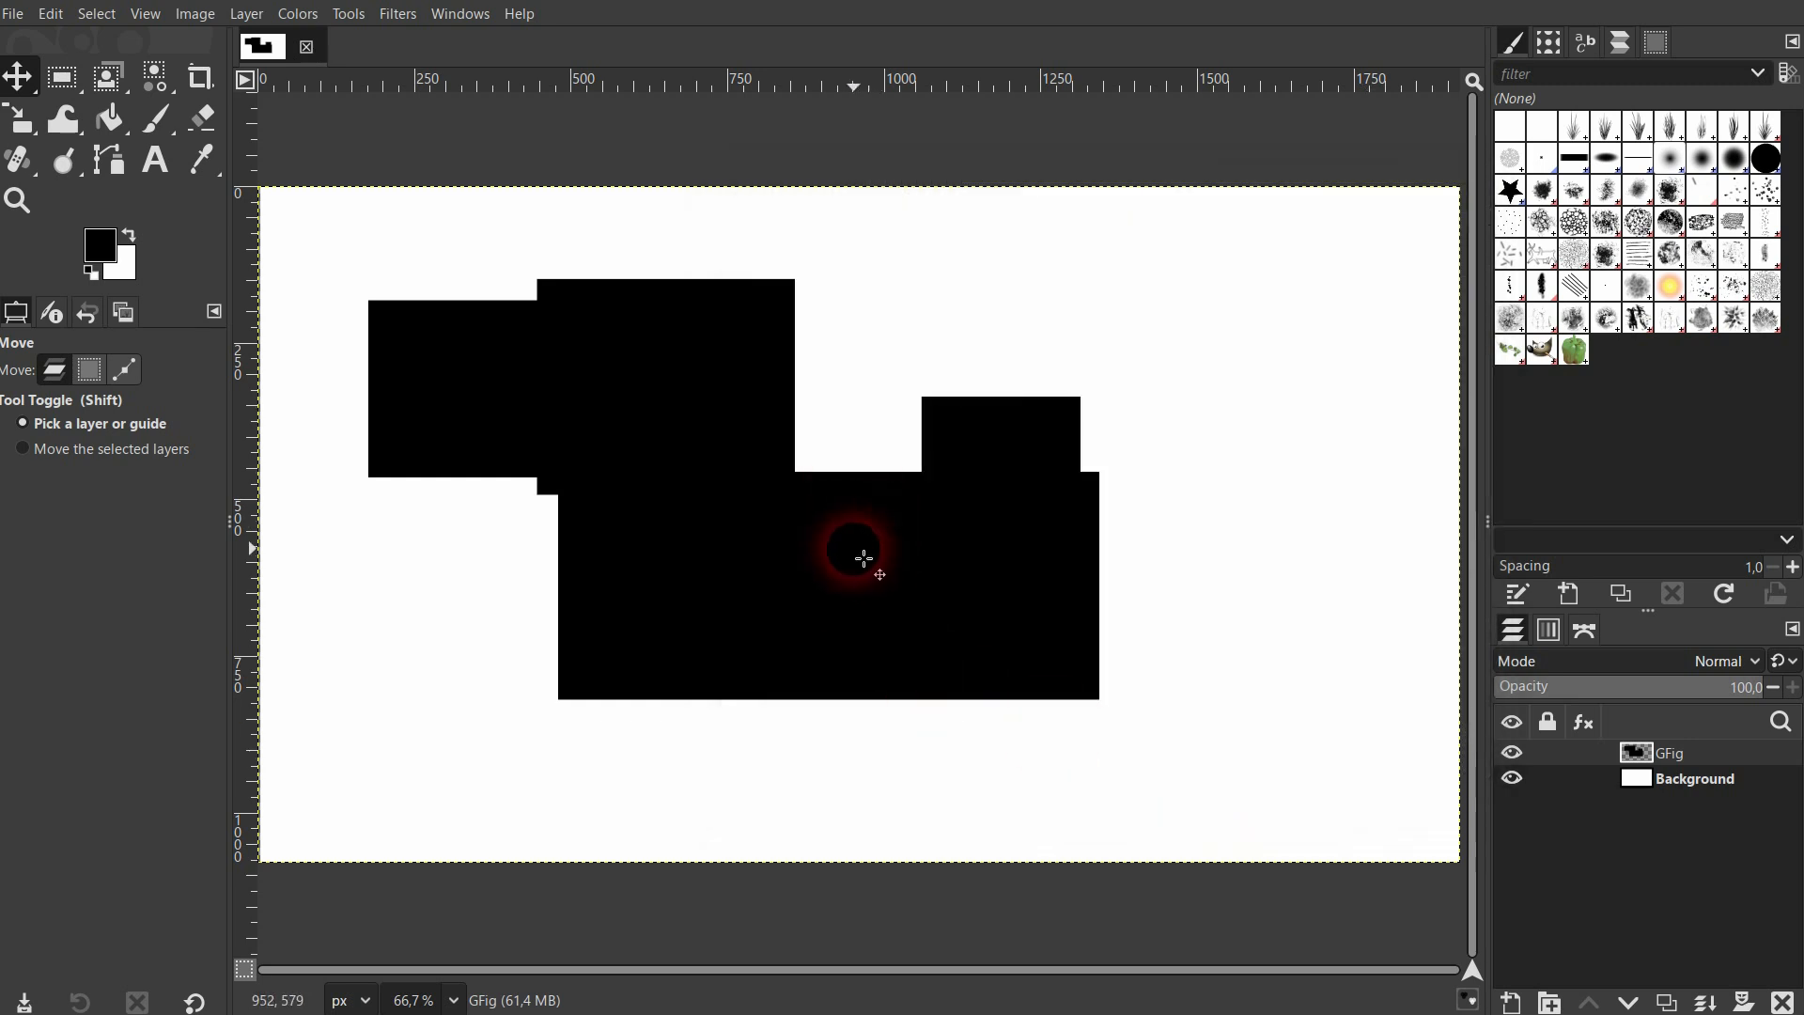
Hide and show the GFig layer to check that it is separate from the Background, and delete the GFig layer.
left_click(1513, 757)
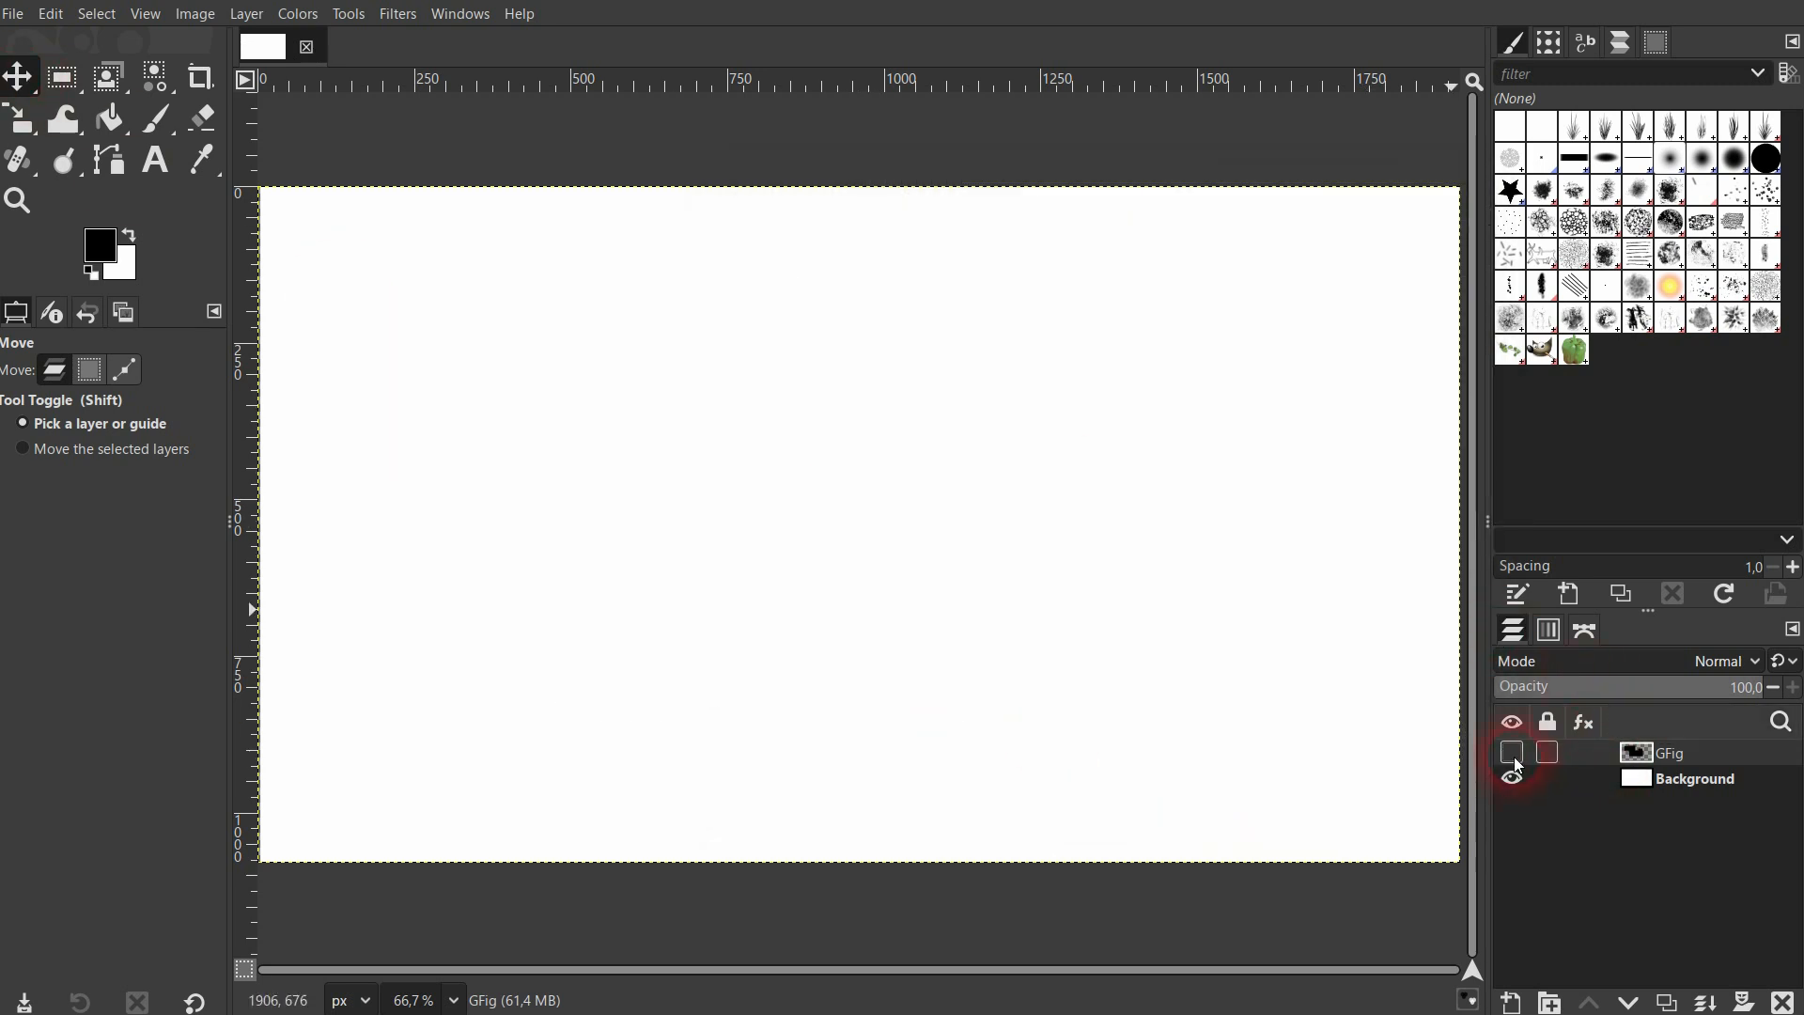
left_click(1514, 757)
left_click(1701, 779)
left_click(1671, 758)
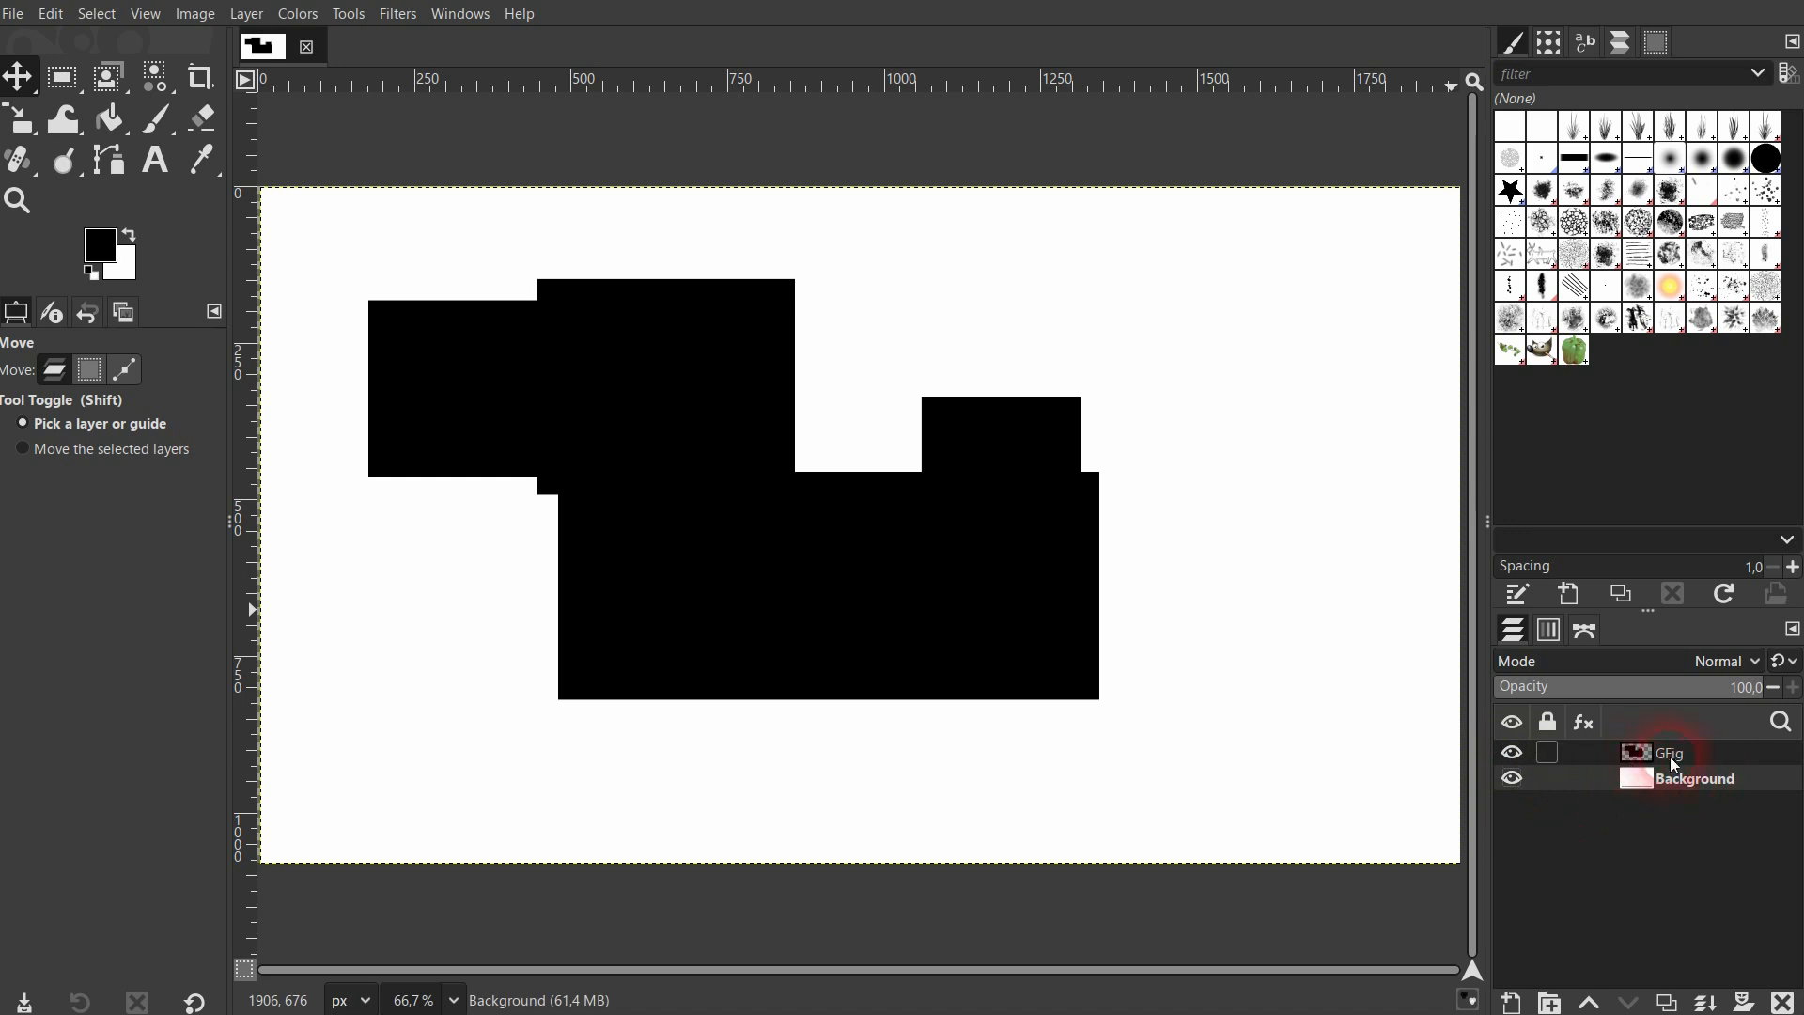
left_click(1783, 1001)
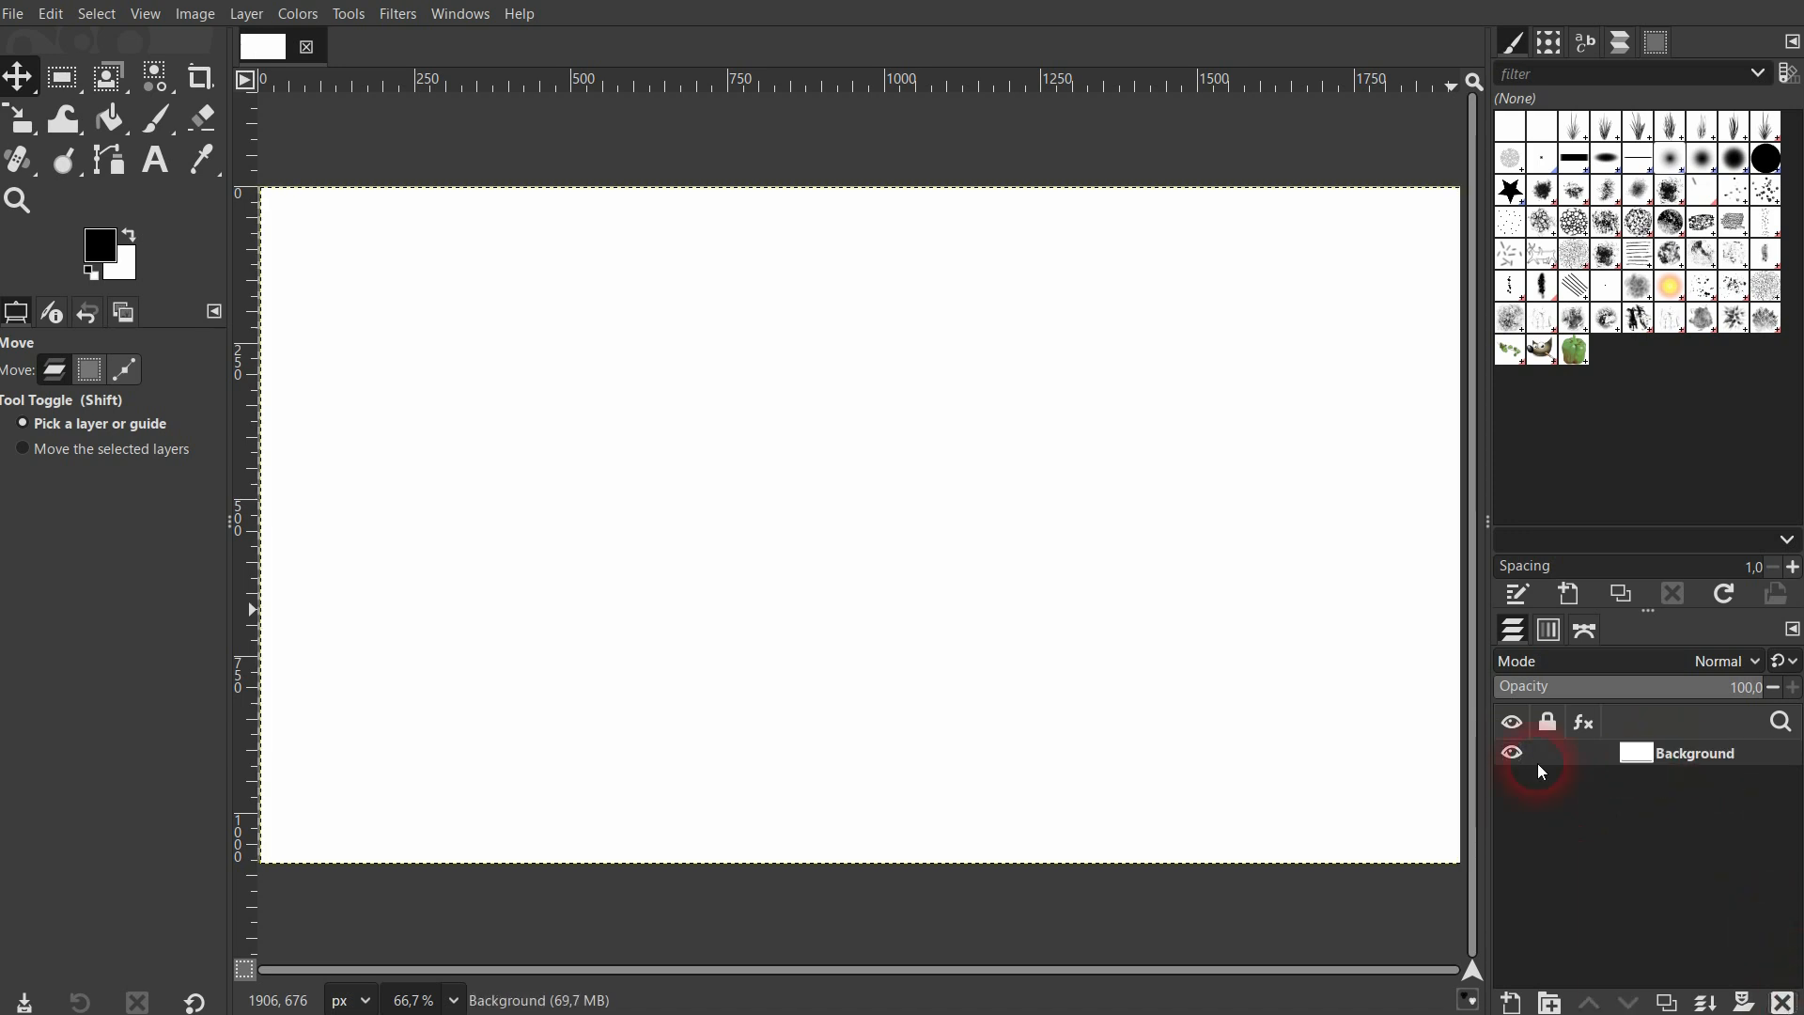
Open the Gfig render filter again over the empty image and move its window fully into view.
left_click(409, 15)
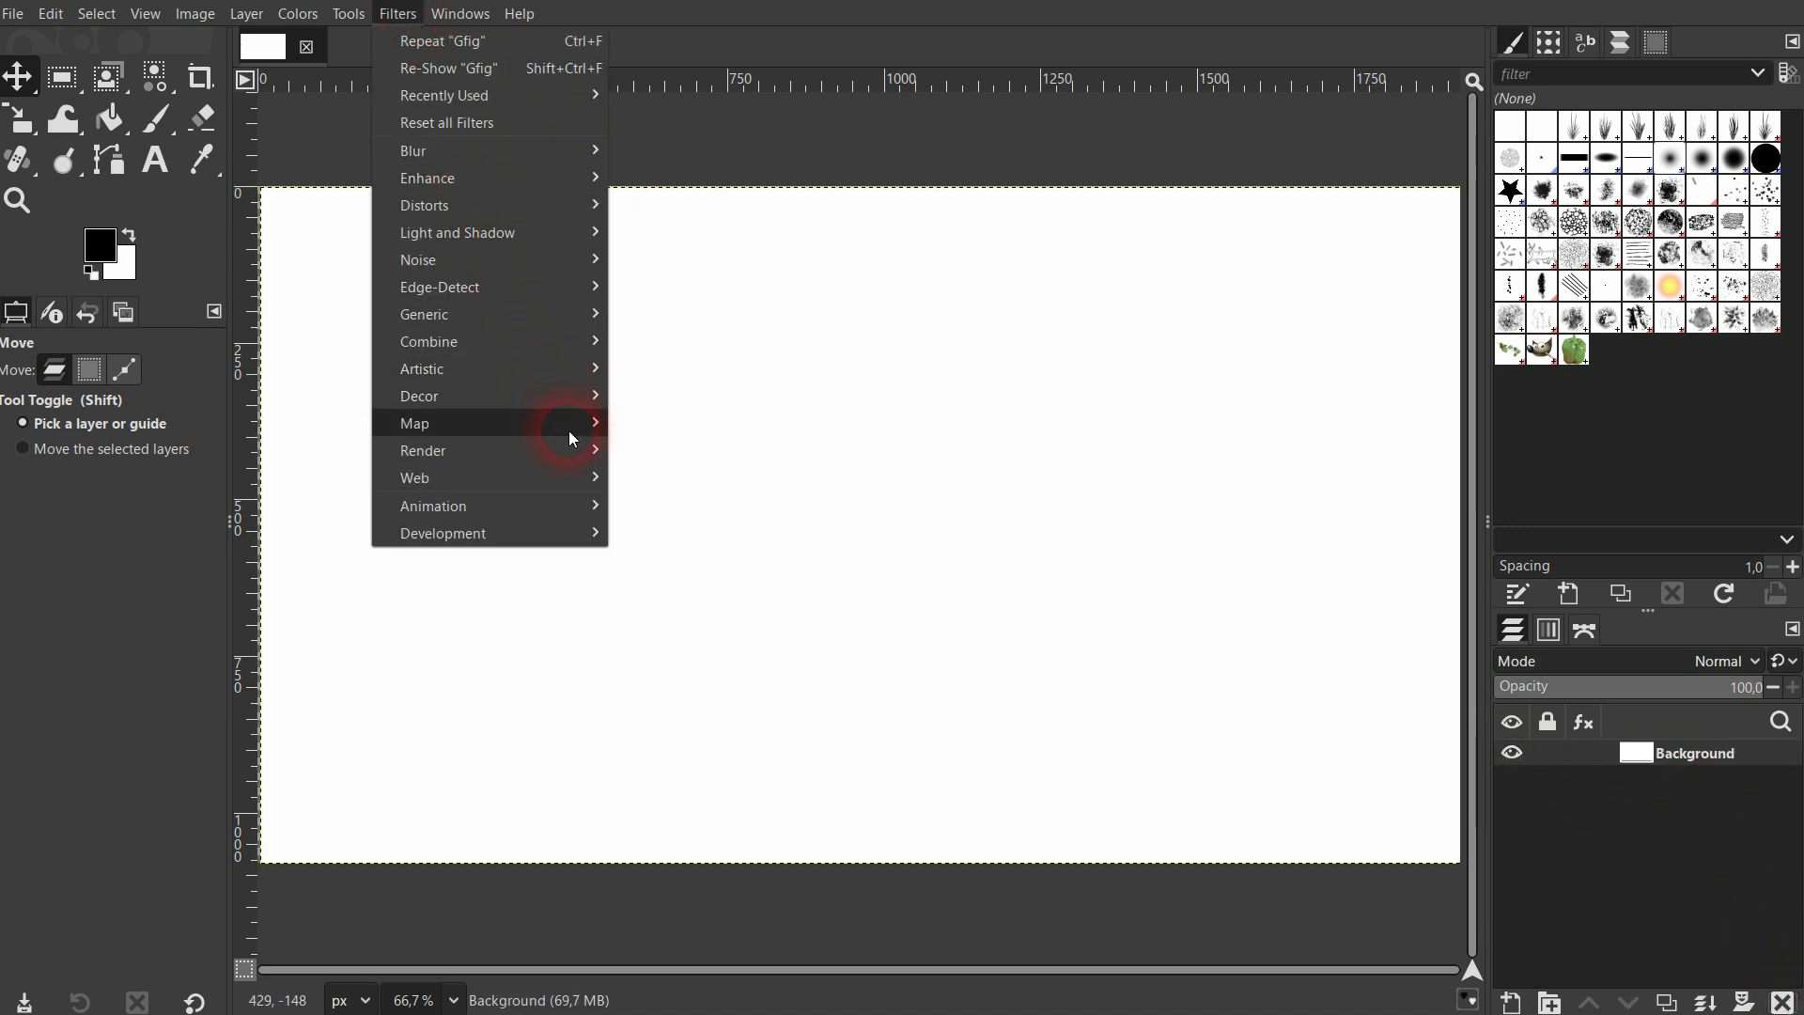
mouse_move(571, 447)
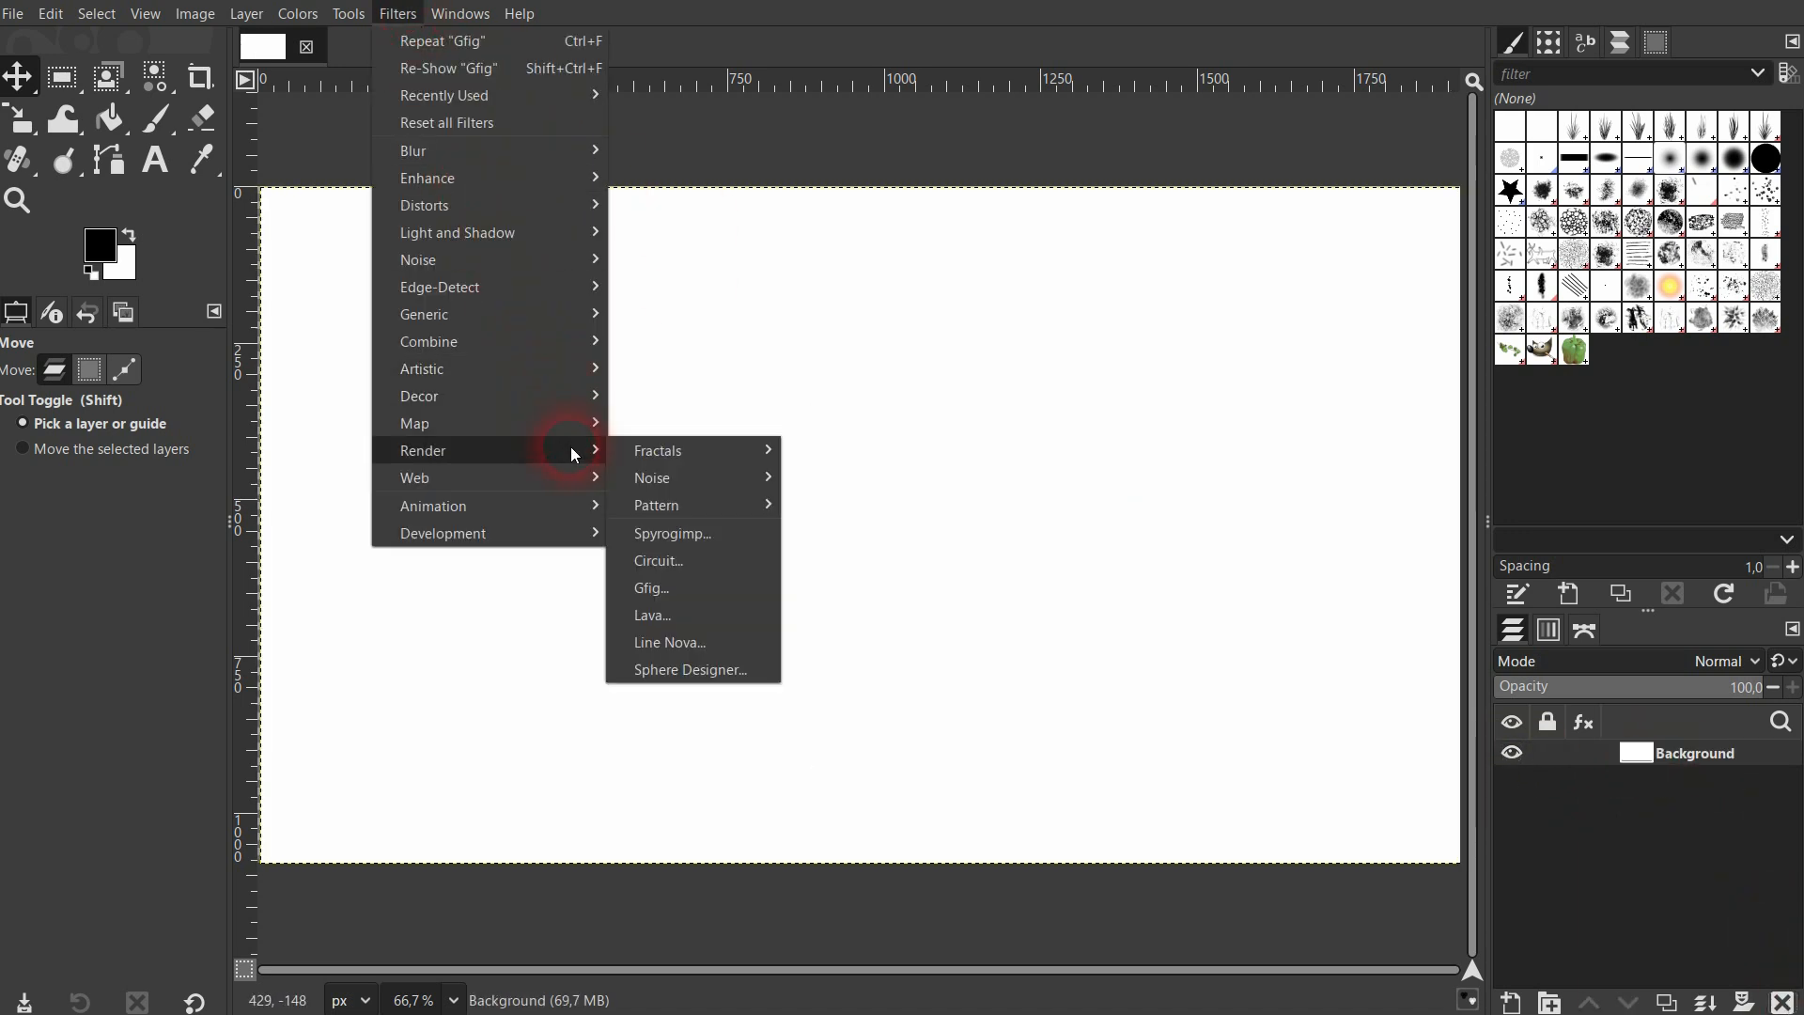
left_click(713, 587)
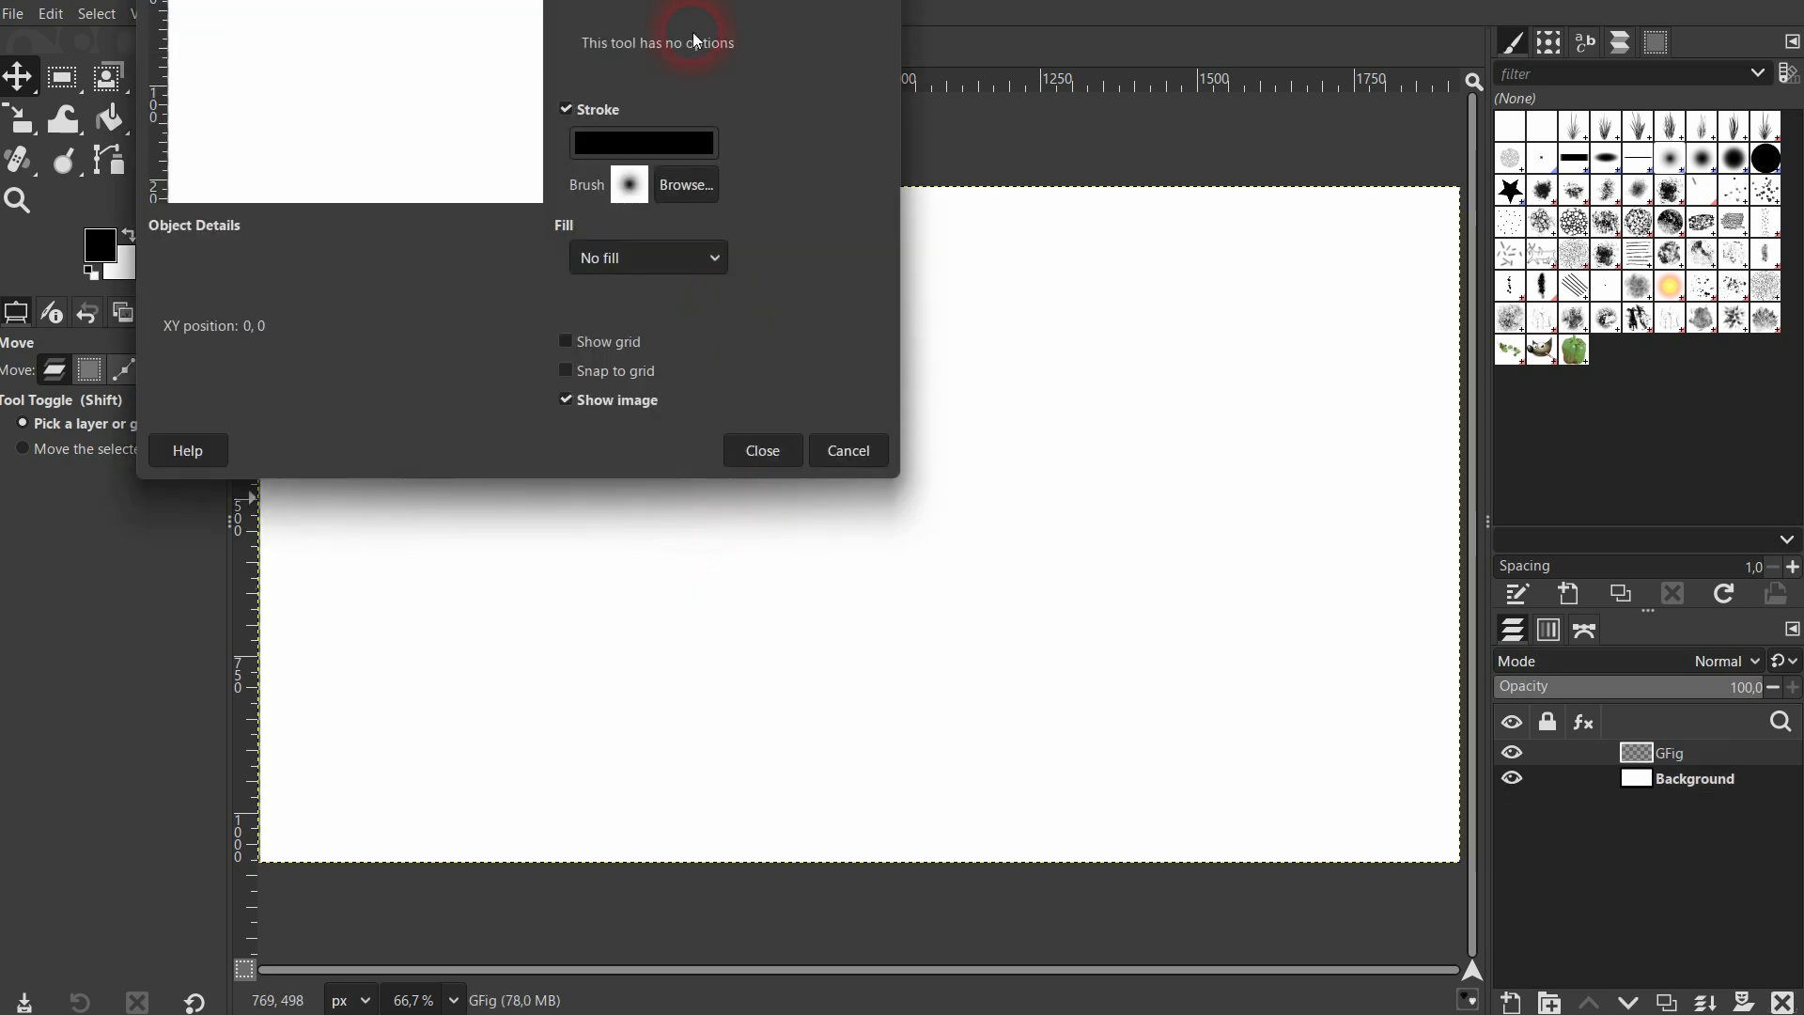
left_click_drag(601, 0, 1265, 199)
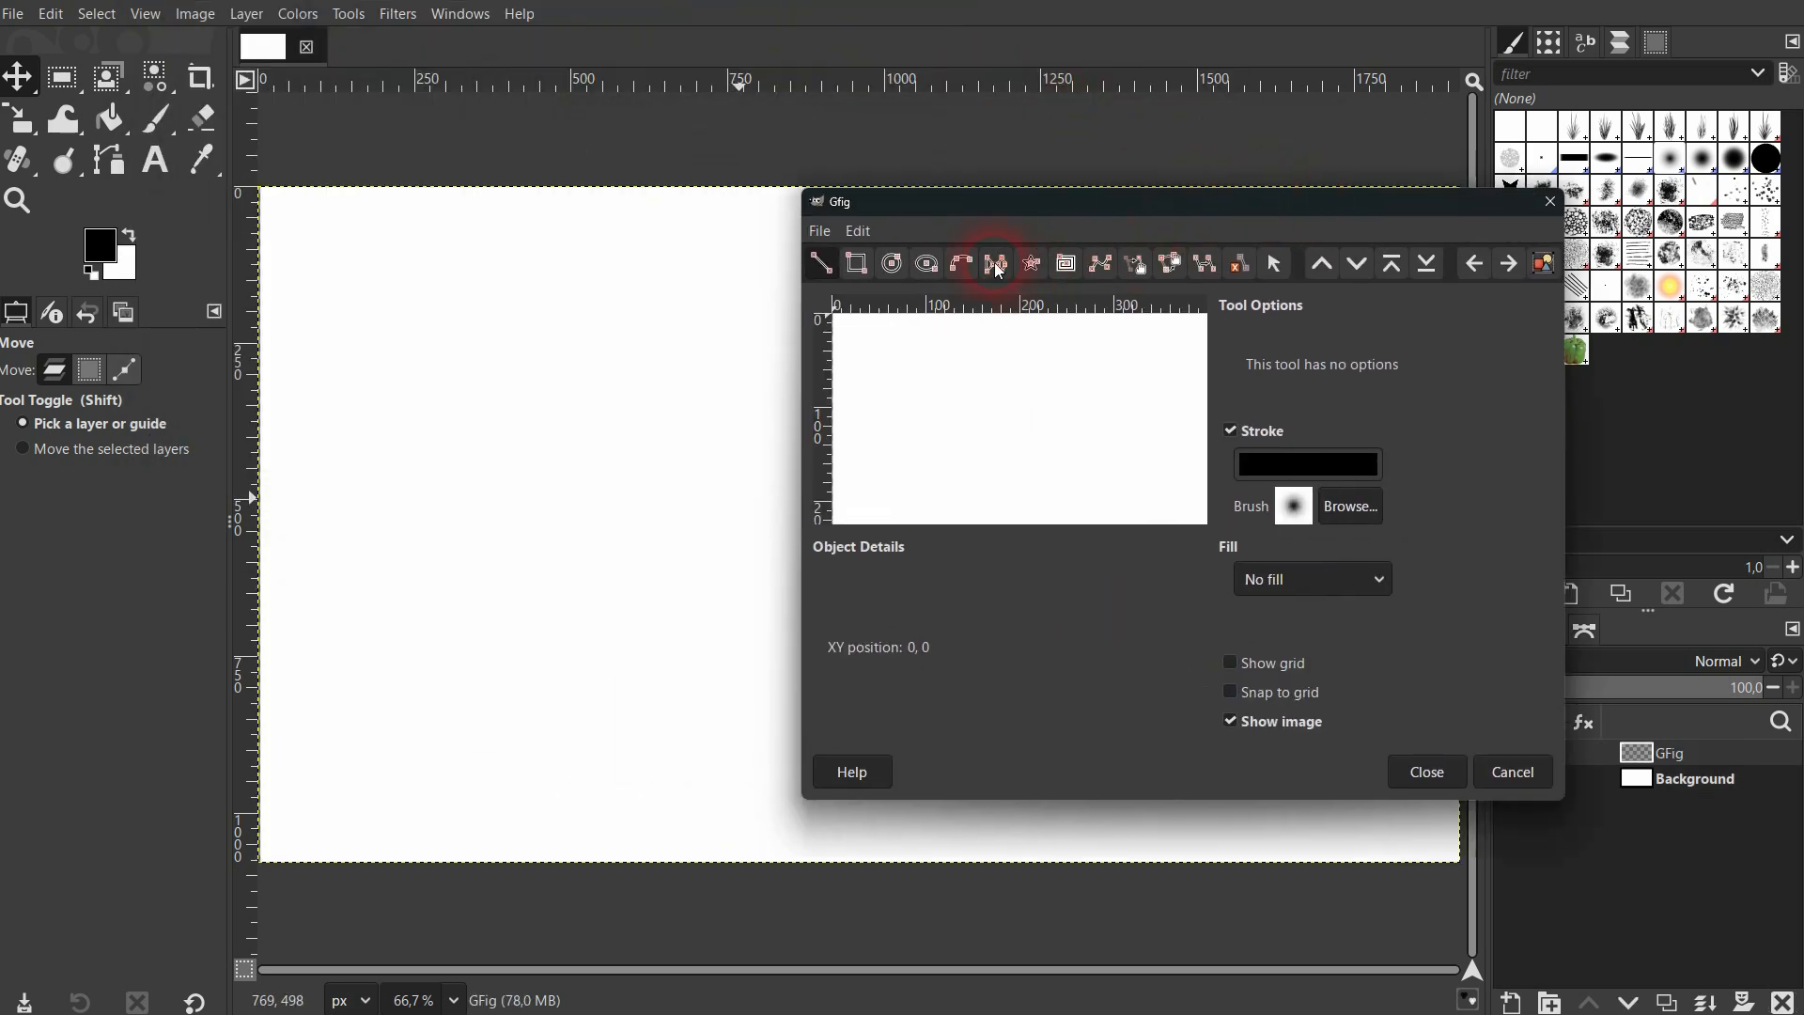
Draw a small circle in the upper-left corner of the Gfig preview and turn off its stroke.
left_click(892, 265)
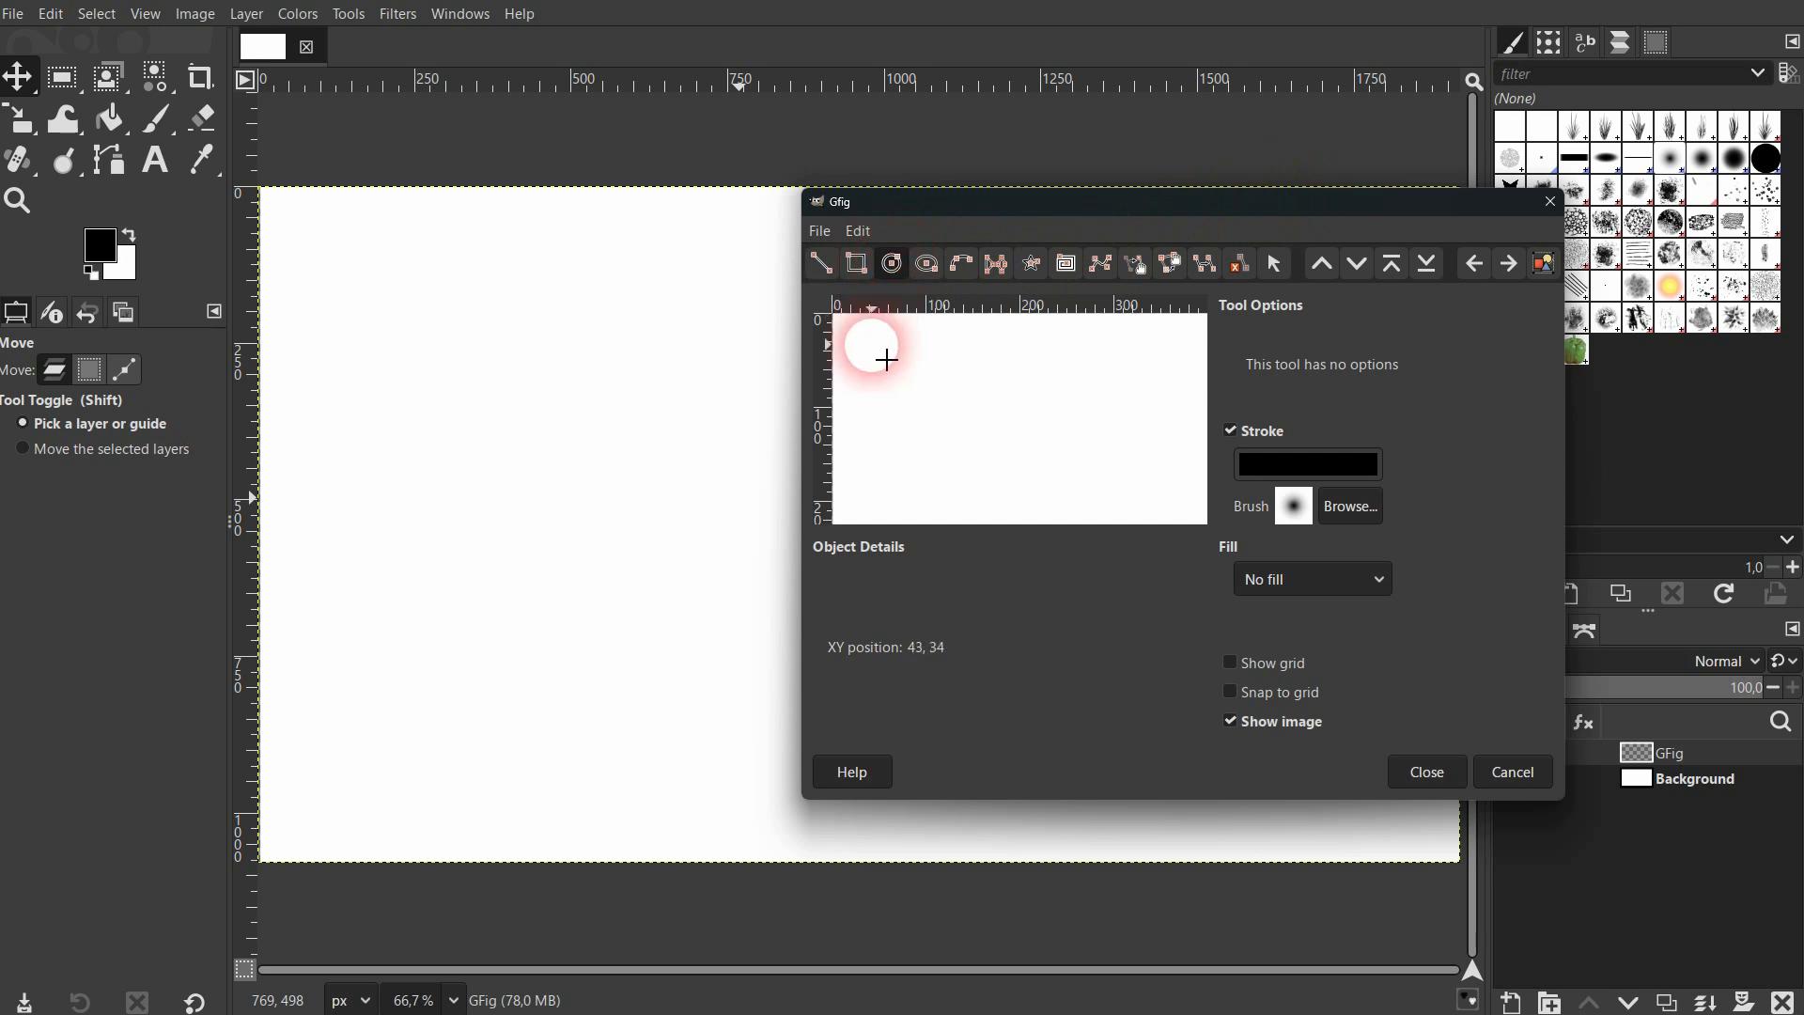
mouse_move(856, 334)
left_mouse_down()
mouse_move(895, 375)
mouse_move(878, 354)
left_mouse_up()
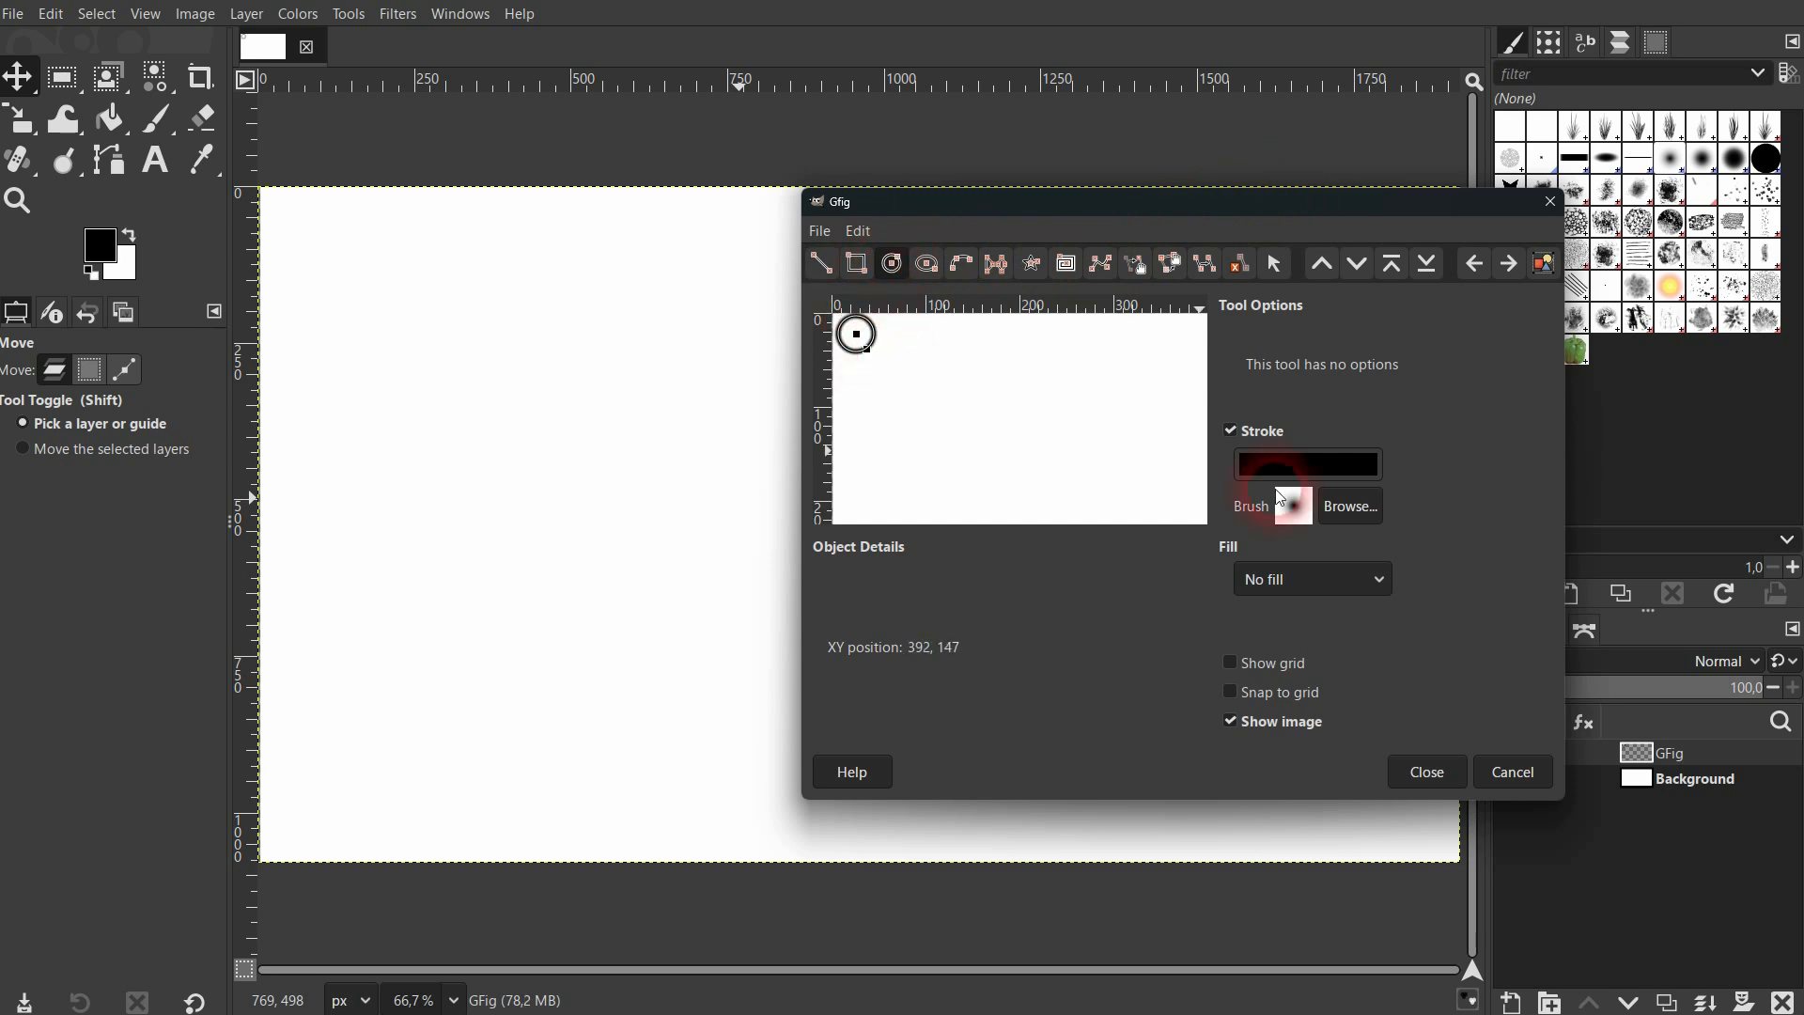
left_click(1228, 430)
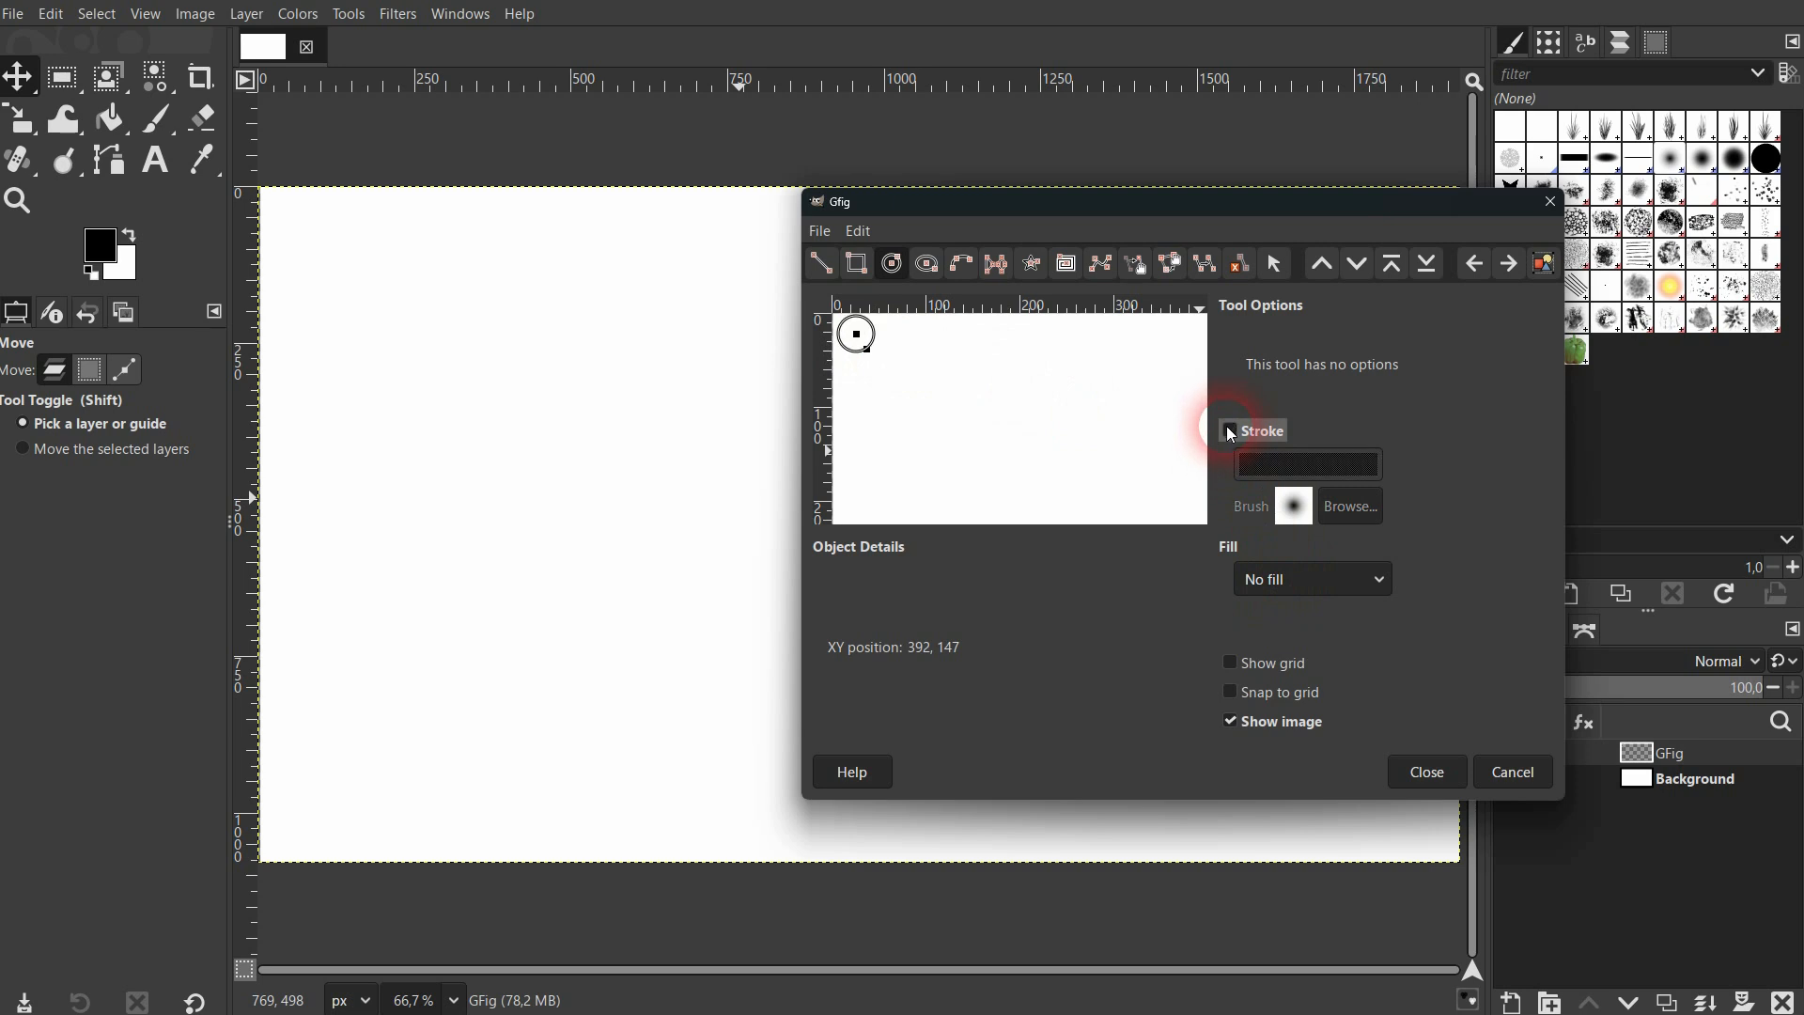
Switch the circle's stroke on and off again, and give the circle a color fill of black (000000).
left_click(1227, 428)
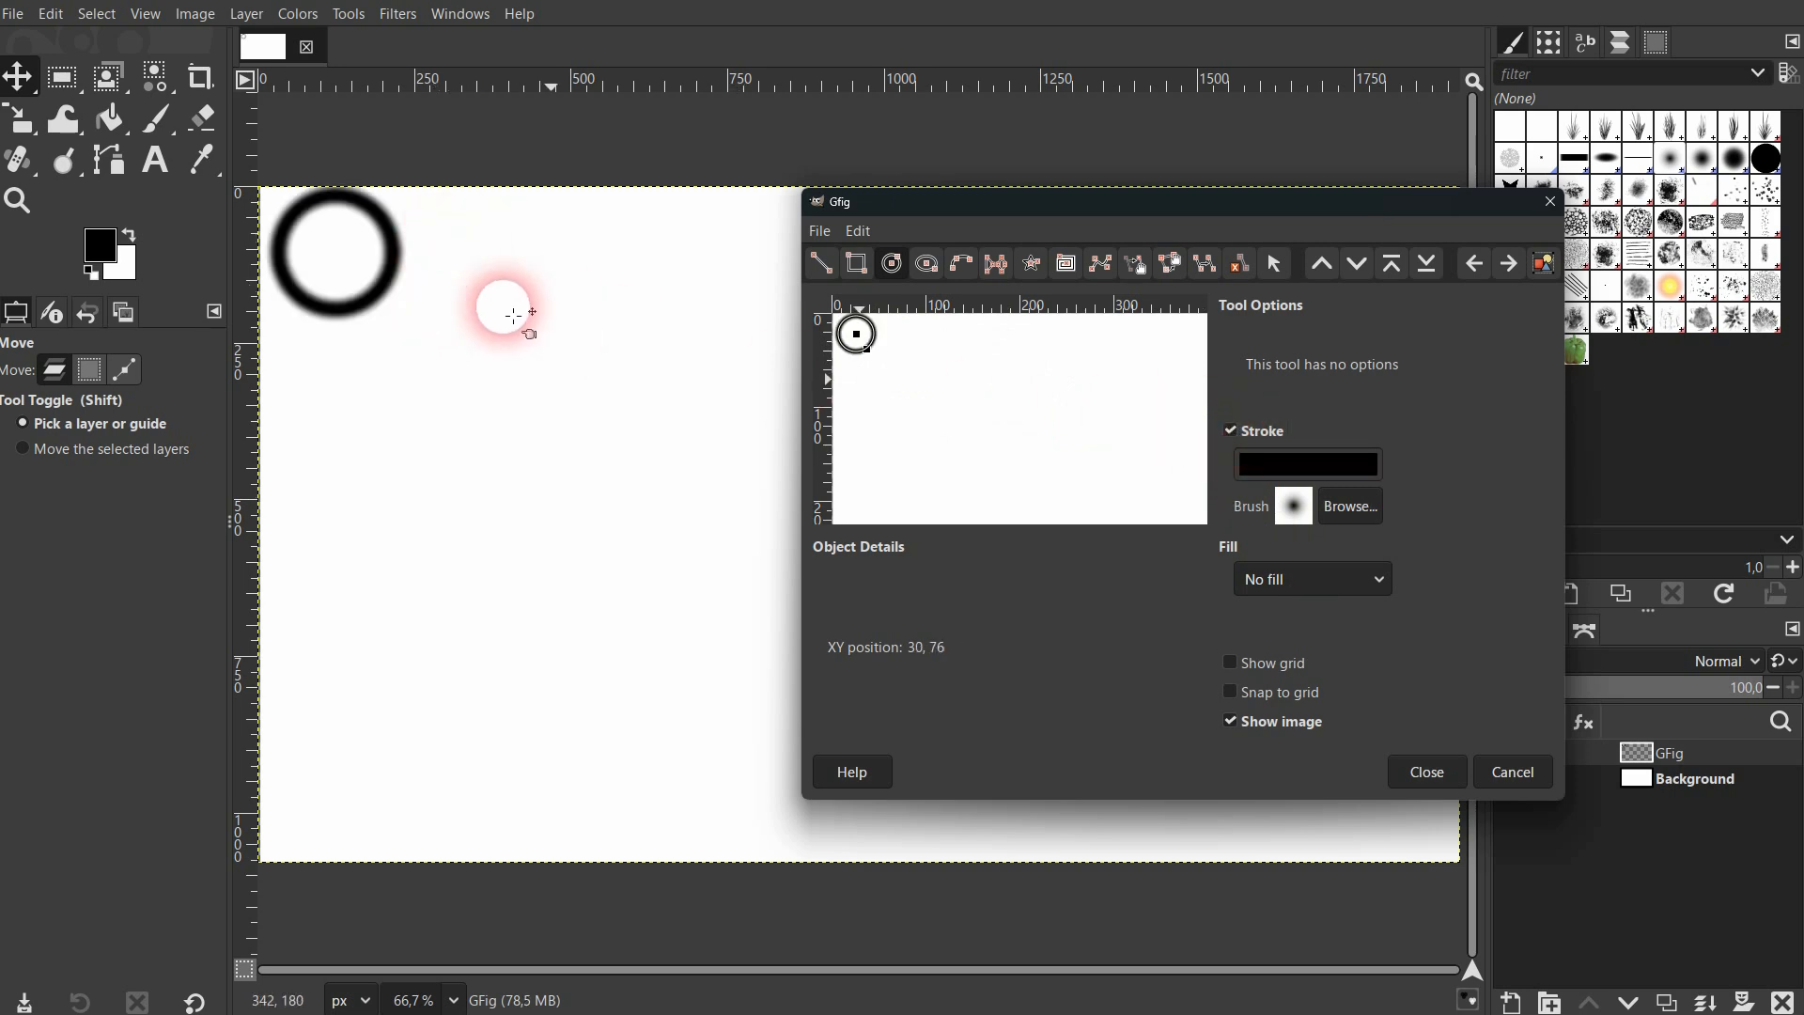
left_click(1231, 430)
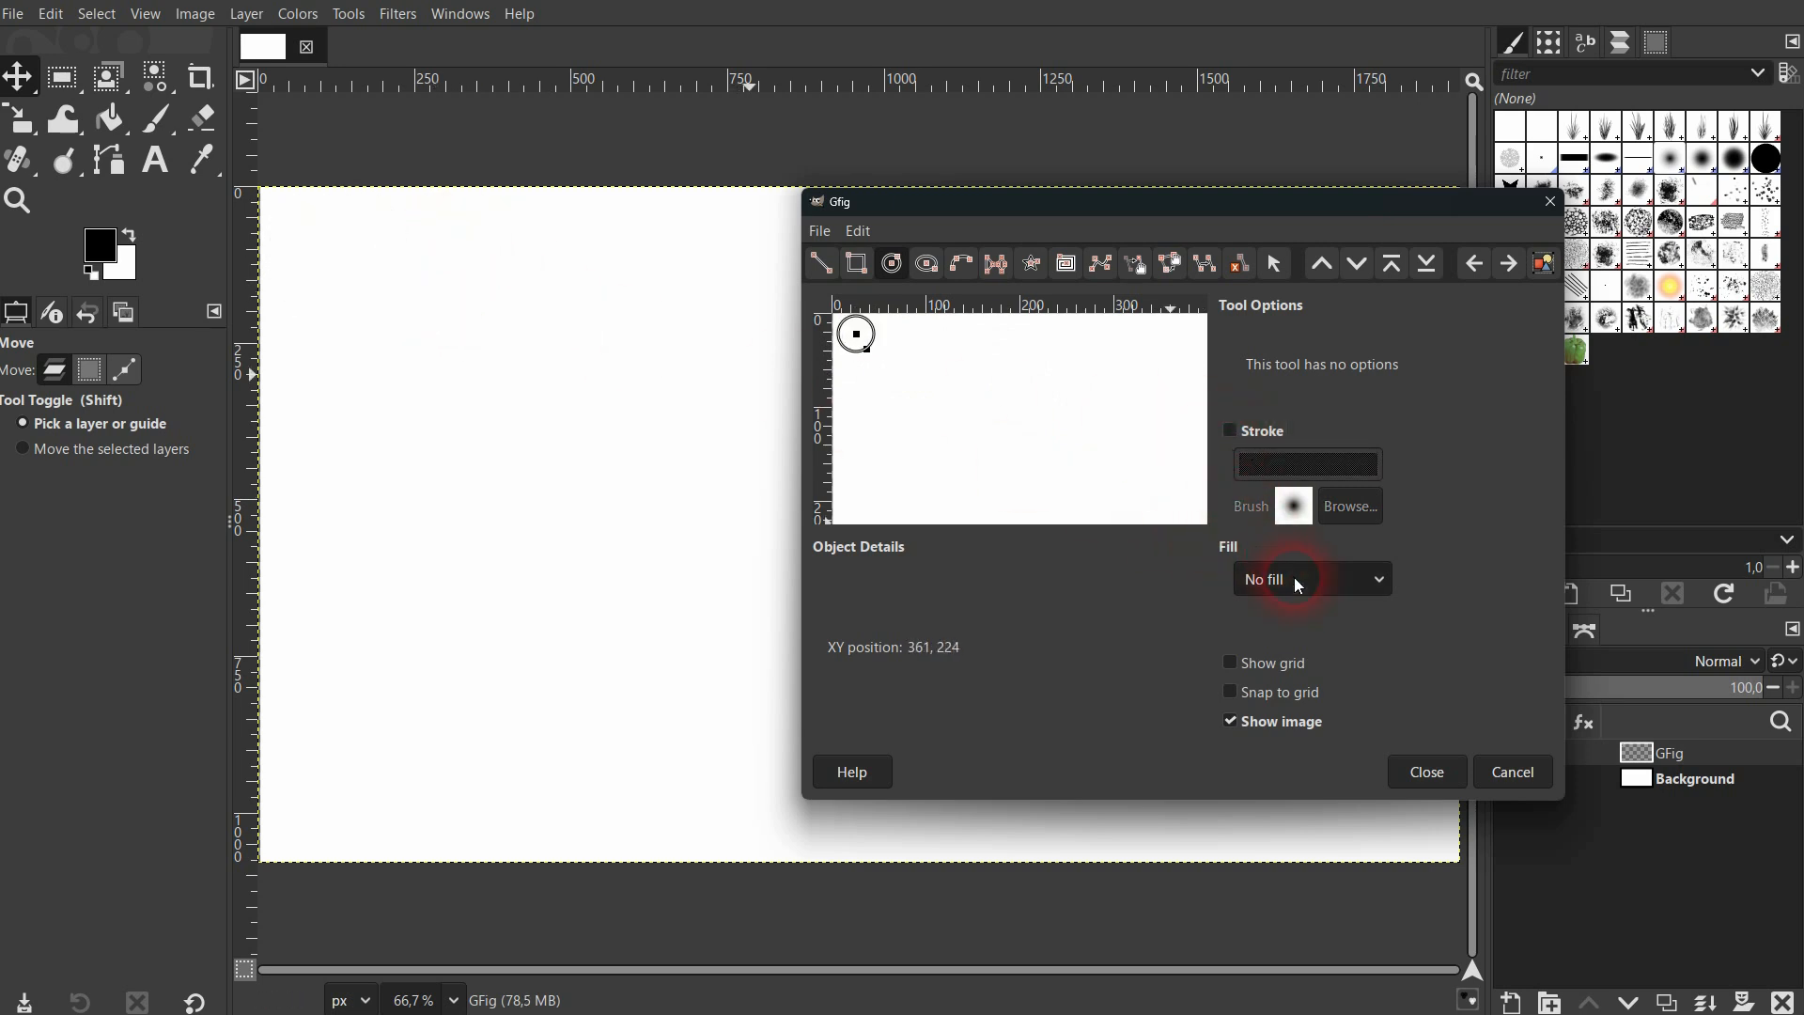
left_click(1294, 576)
left_click(1306, 611)
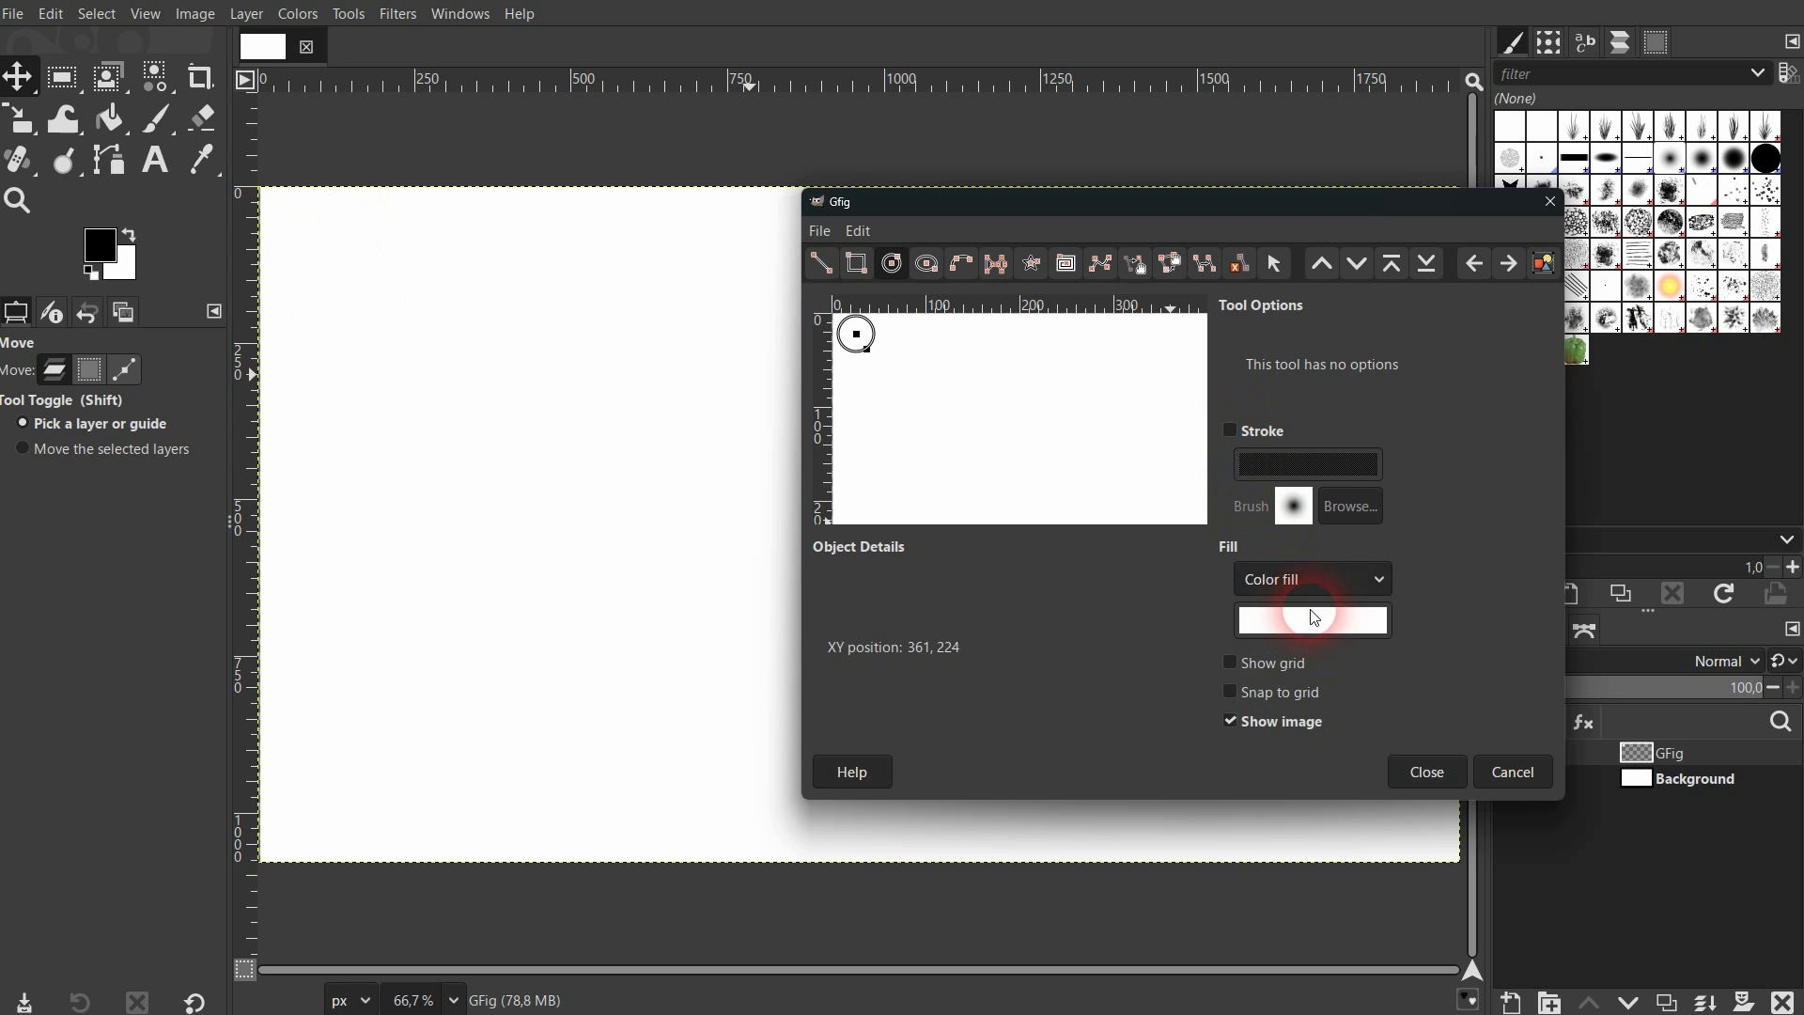
left_click(1319, 631)
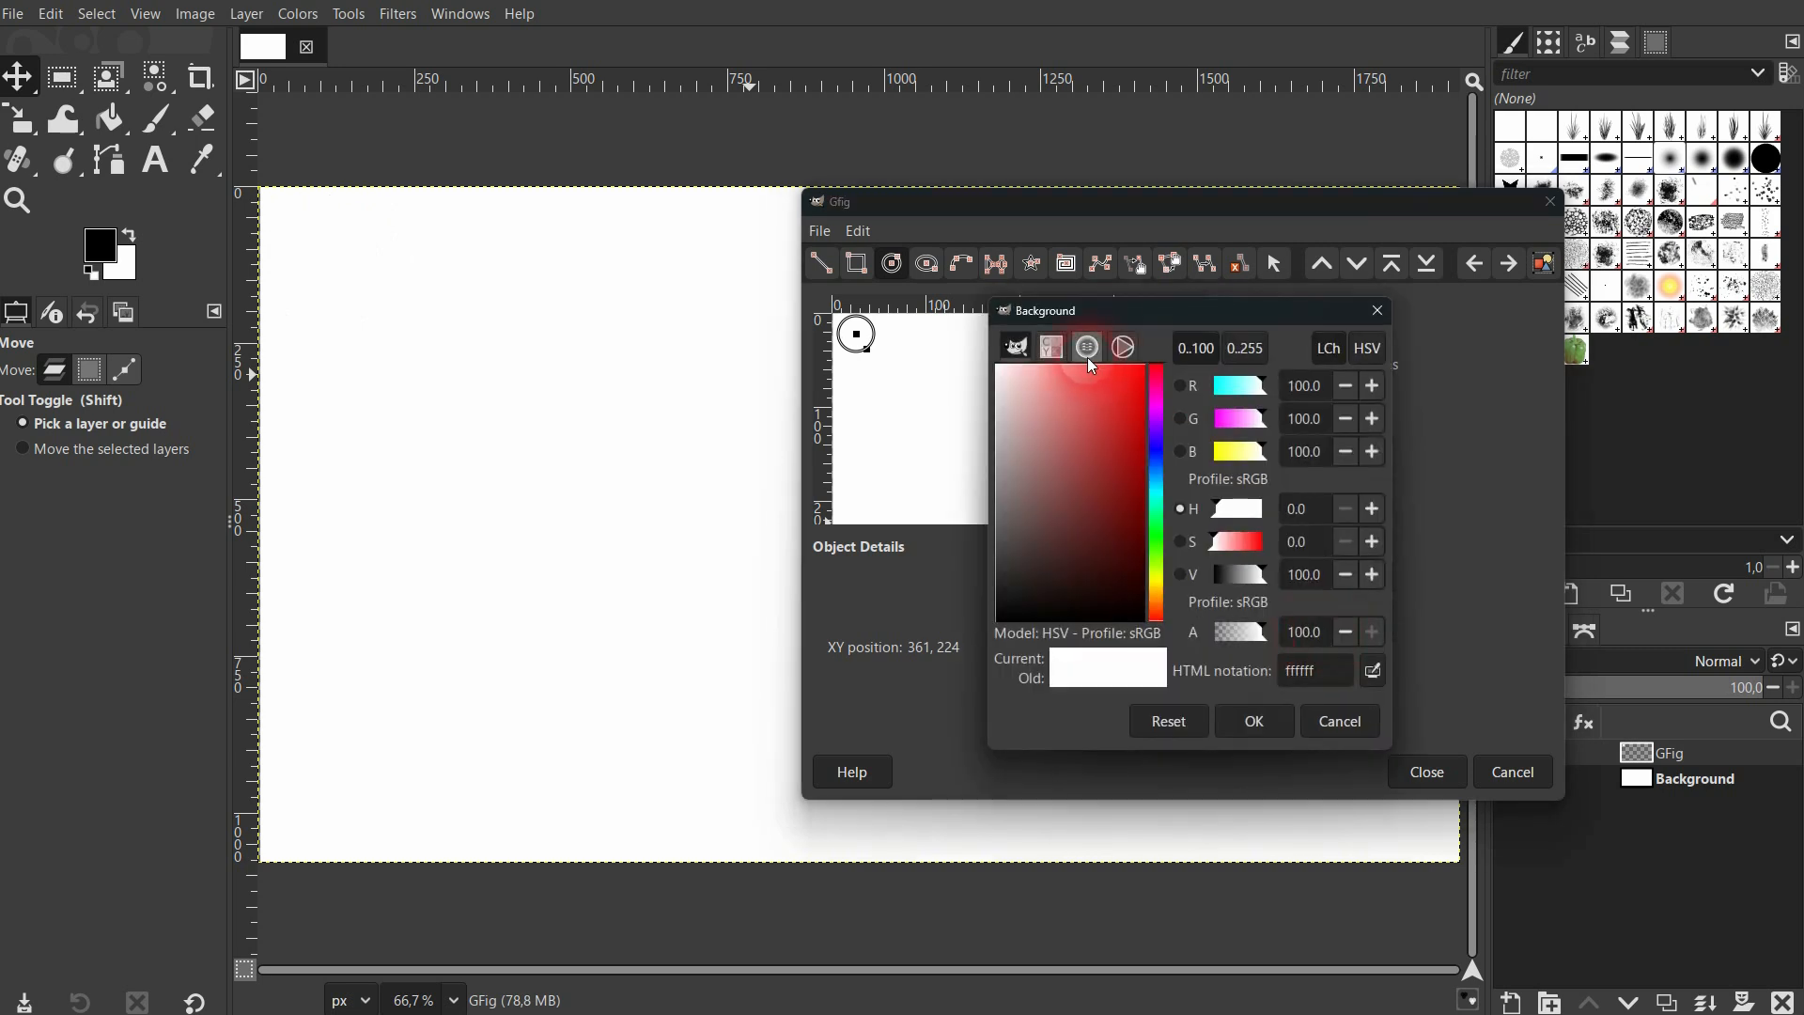
left_click(1124, 349)
left_click_drag(1082, 498, 1033, 436)
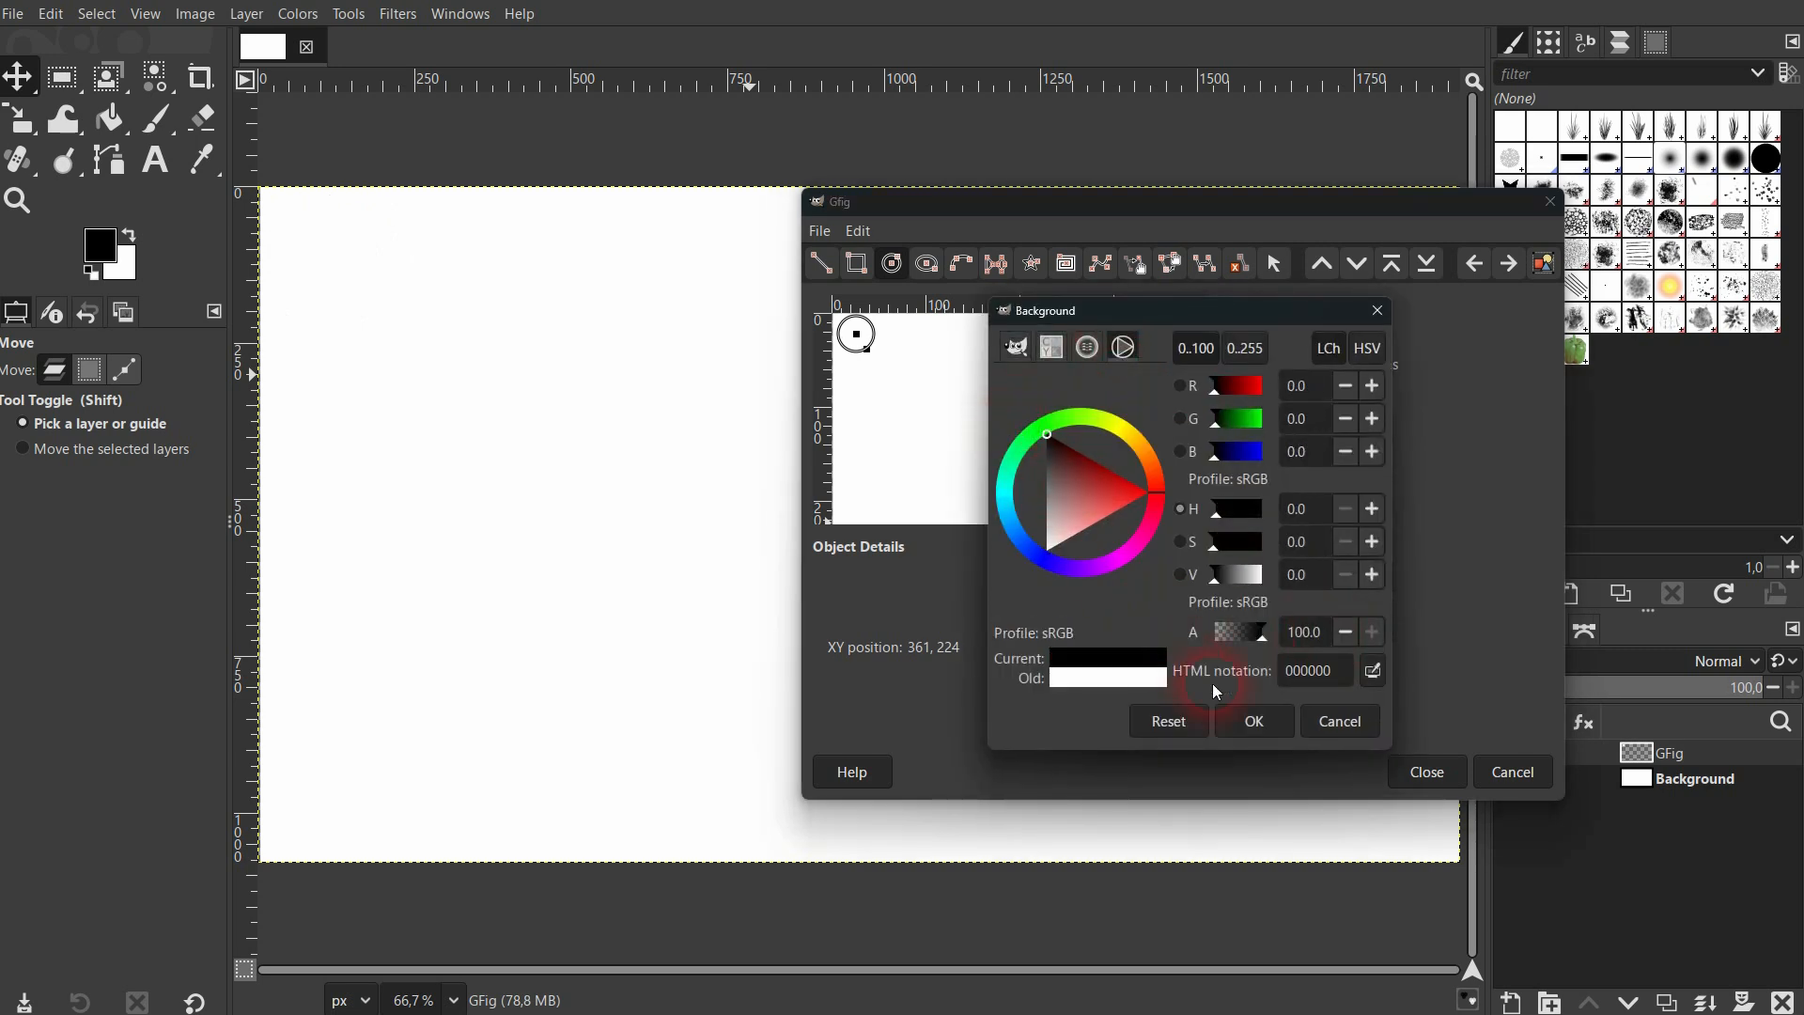
left_click(1252, 722)
left_click(1039, 383)
Draw a tall narrow ellipse and a thin horizontal one beside it in the Gfig preview, and close the filter to keep the shapes.
left_click(924, 265)
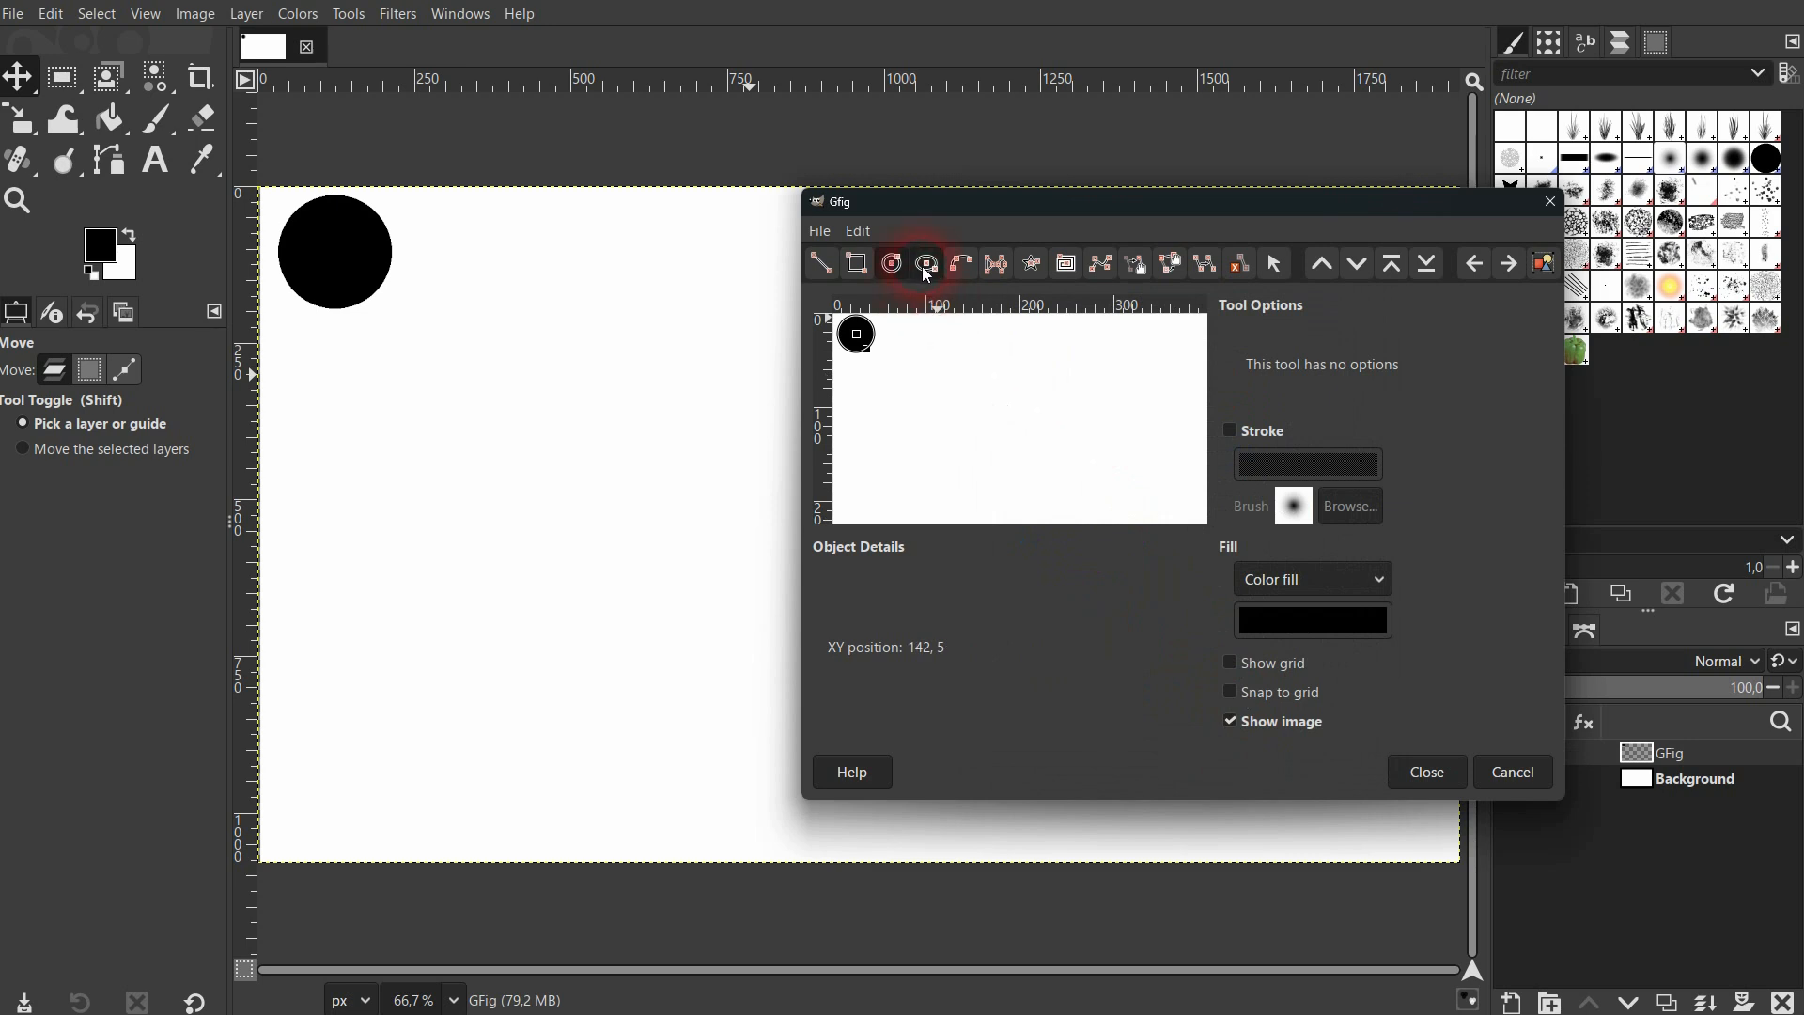
left_click_drag(973, 401, 1054, 415)
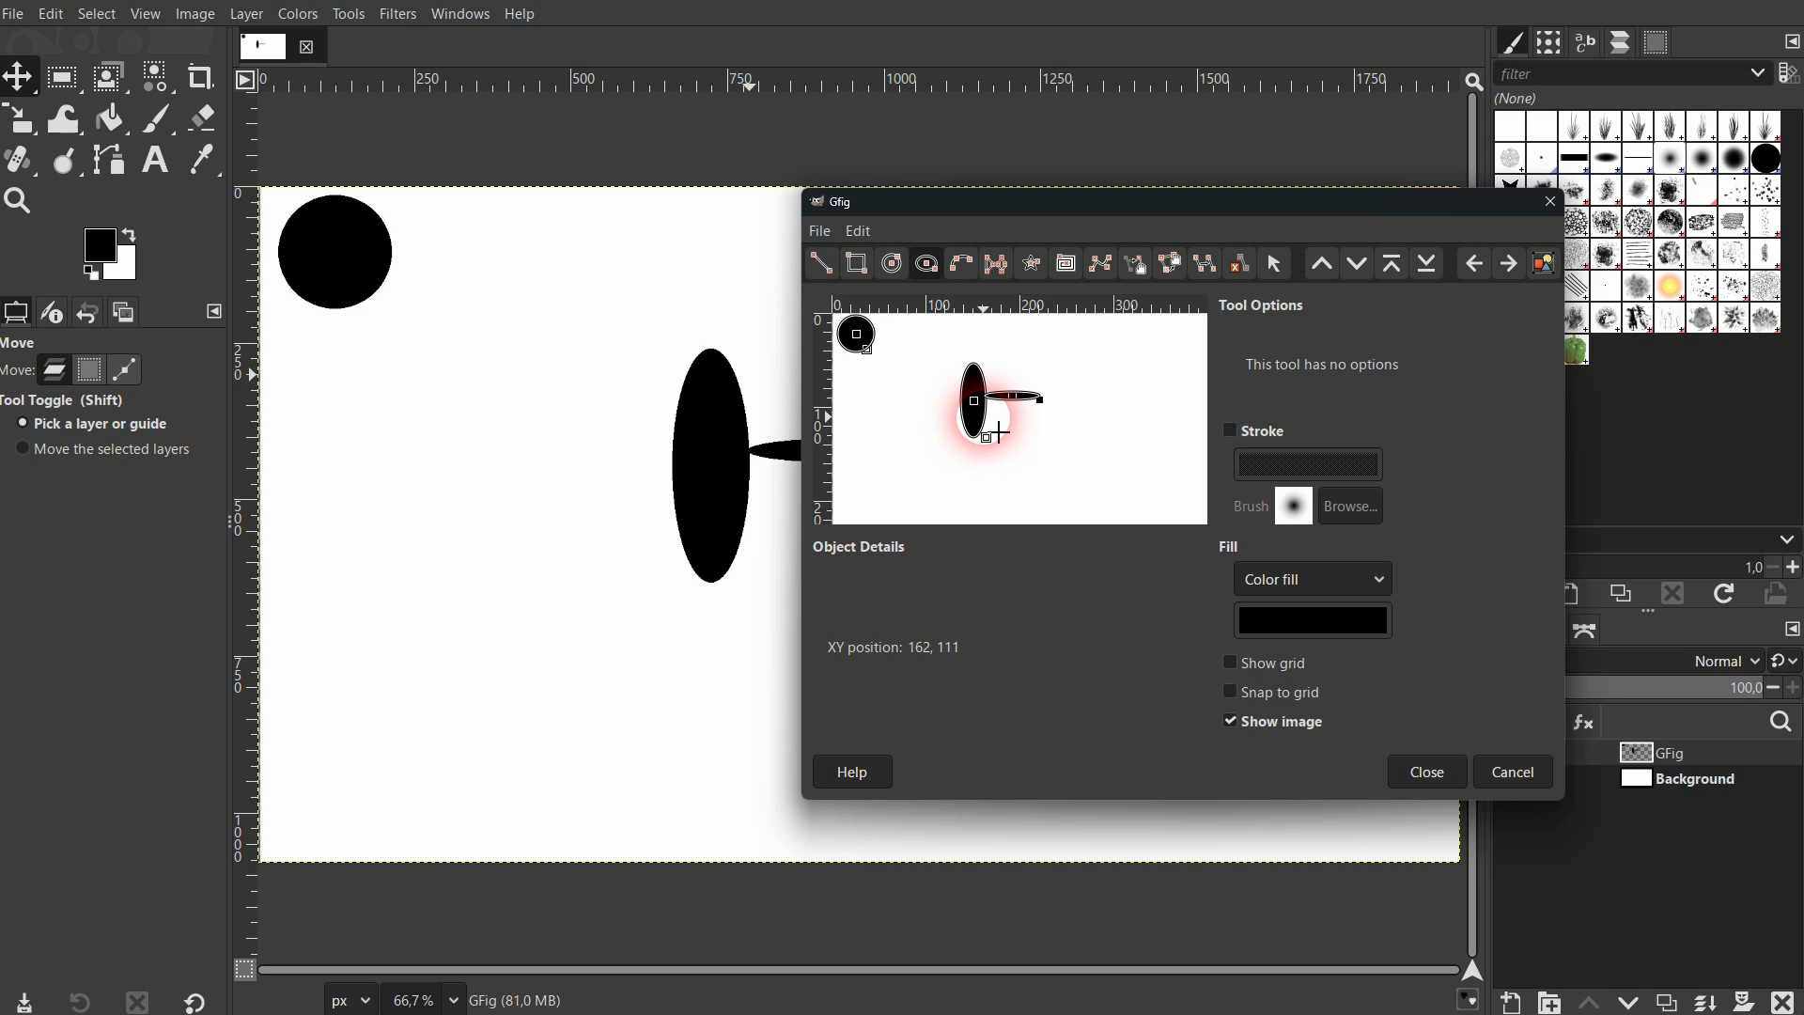
left_click(1427, 772)
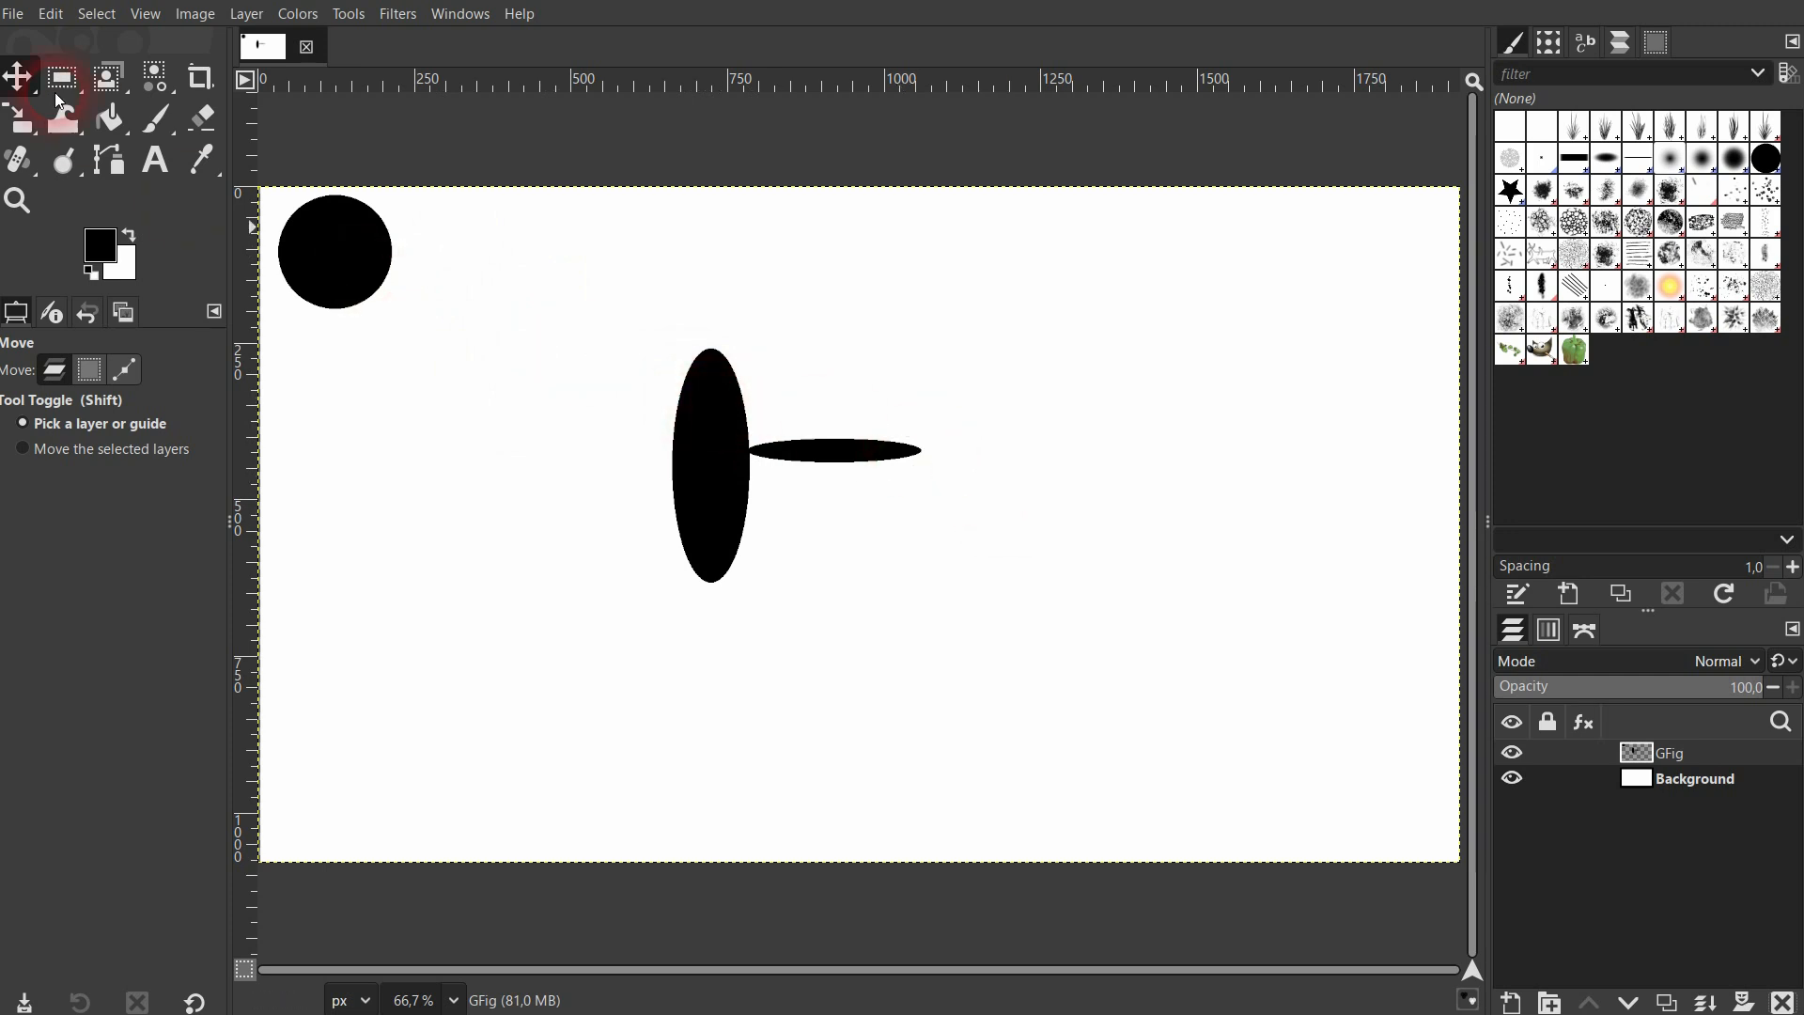
Show the selection tools grouped with Rectangle Select, including Ellipse Select.
mouse_move(56, 90)
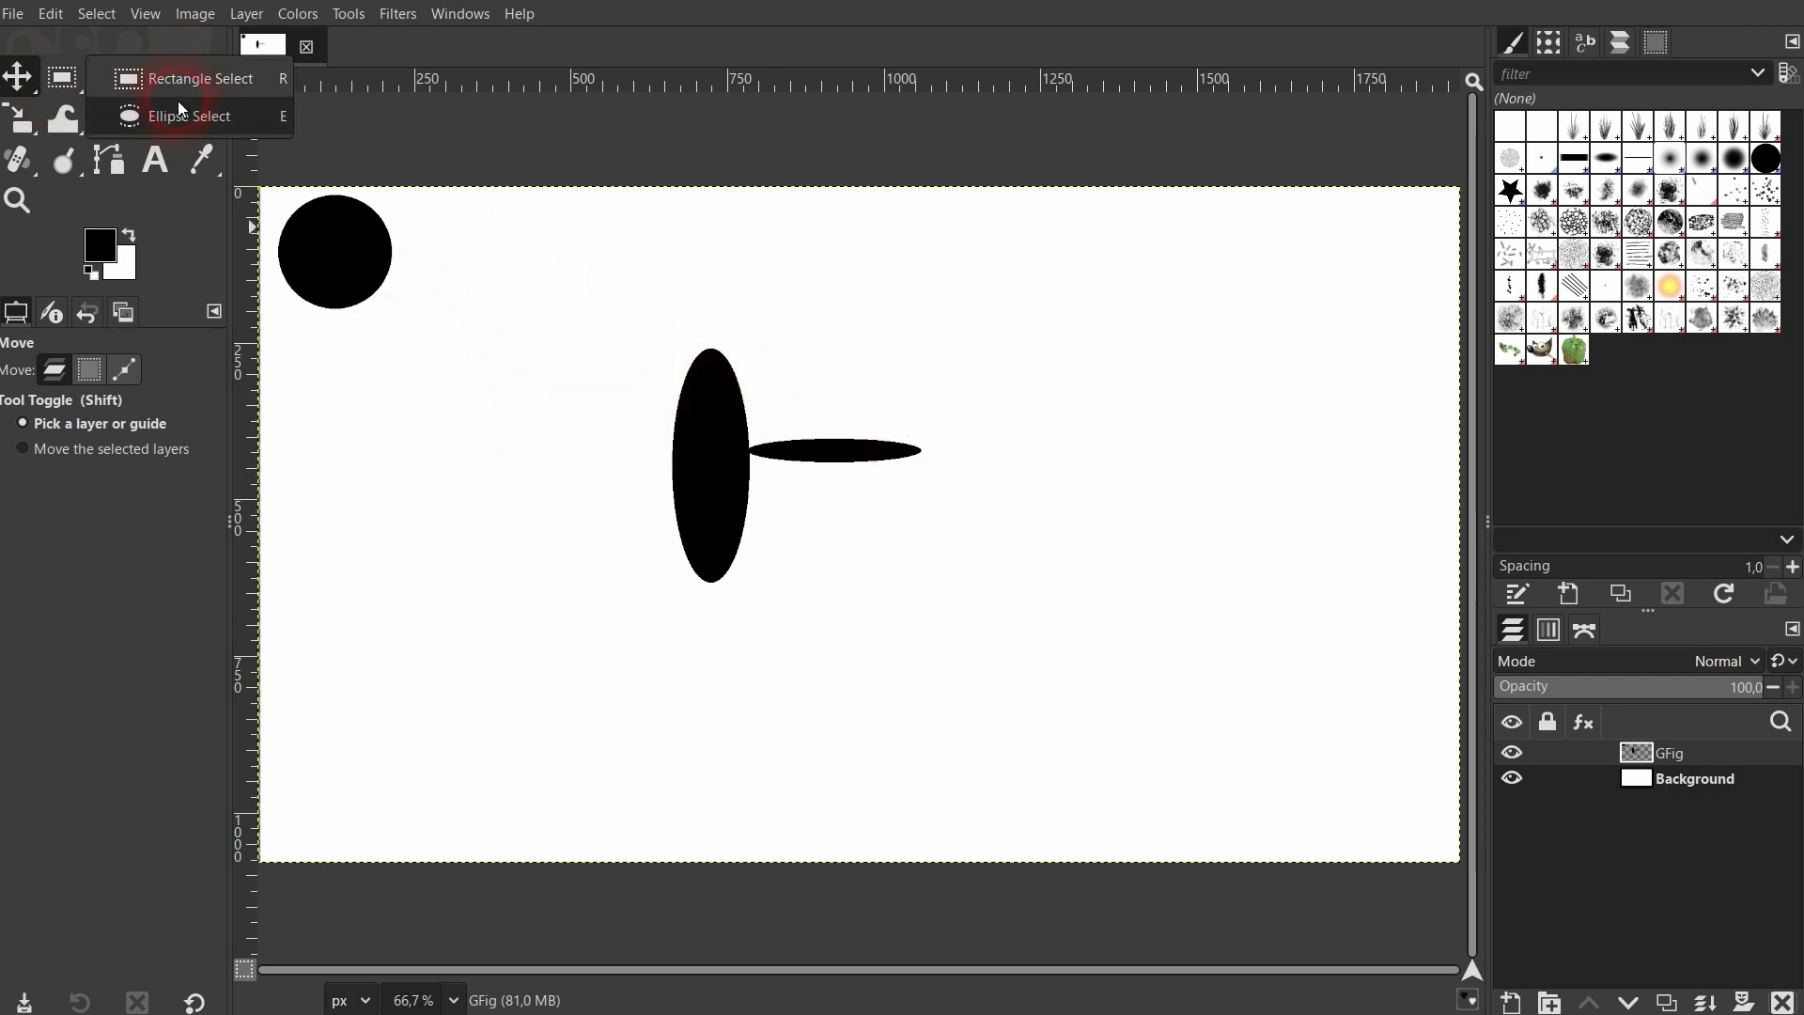